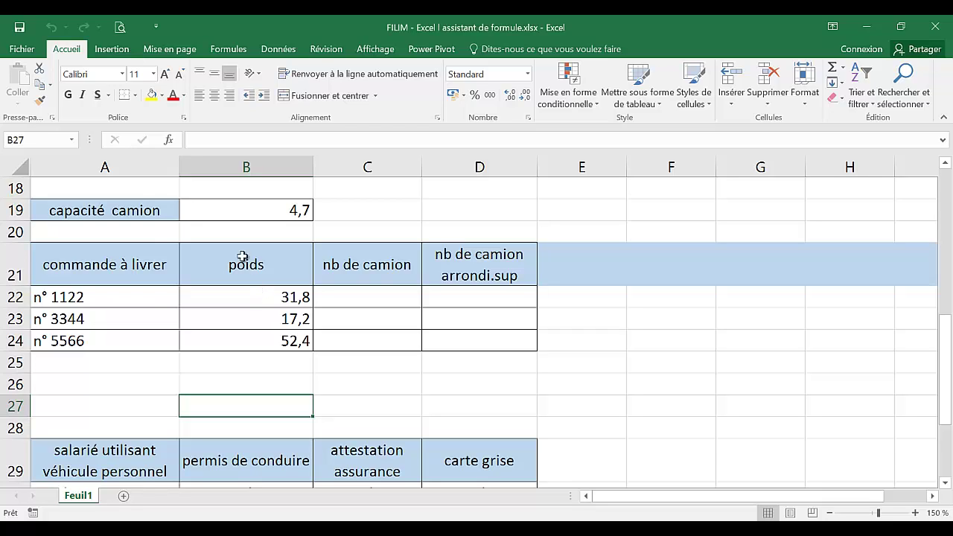
click(244, 233)
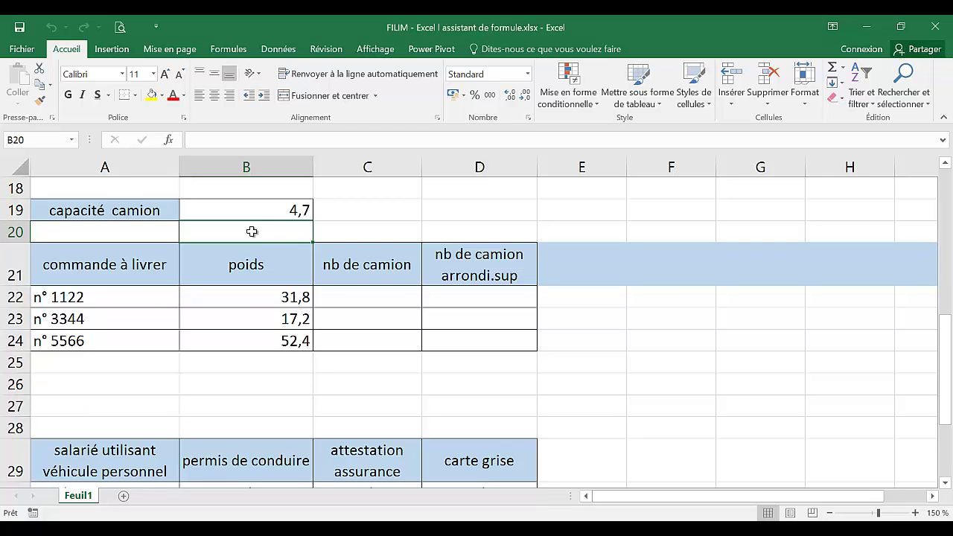
click(841, 67)
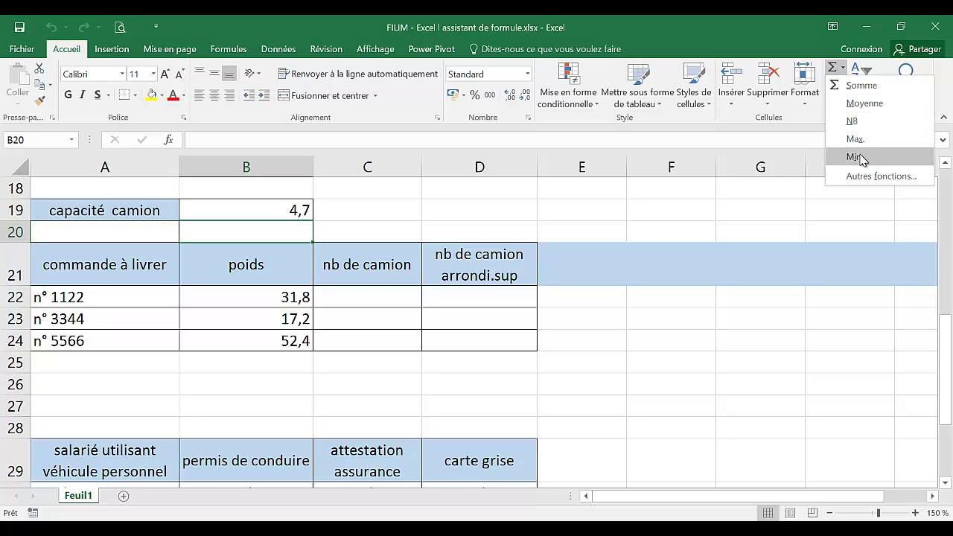
click(847, 72)
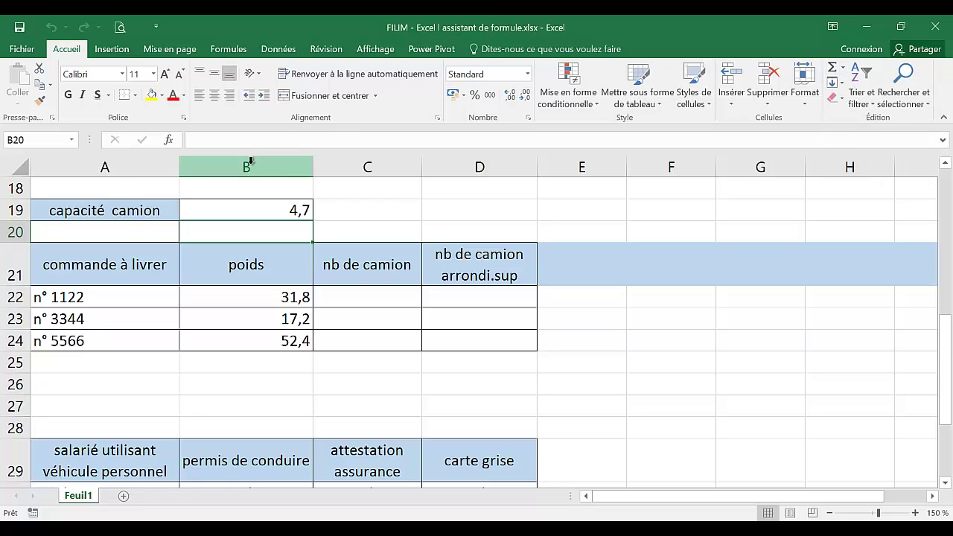
click(372, 295)
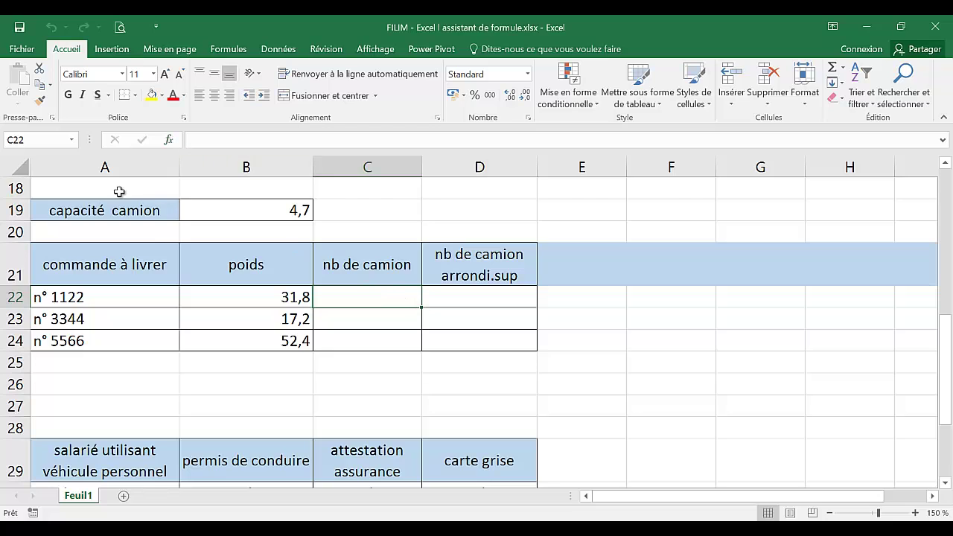
- Examine the agent name table at the start of the sheet, including its empty uppercase-name and initial columns
scroll(182, 299, up, 5)
scroll(182, 299, up, 1)
click(175, 299)
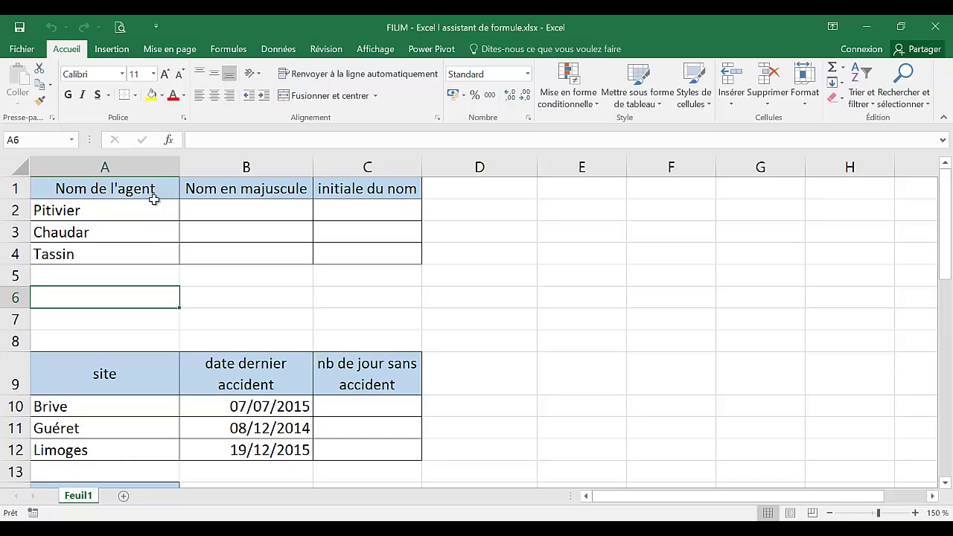
scroll(179, 276, up, 4)
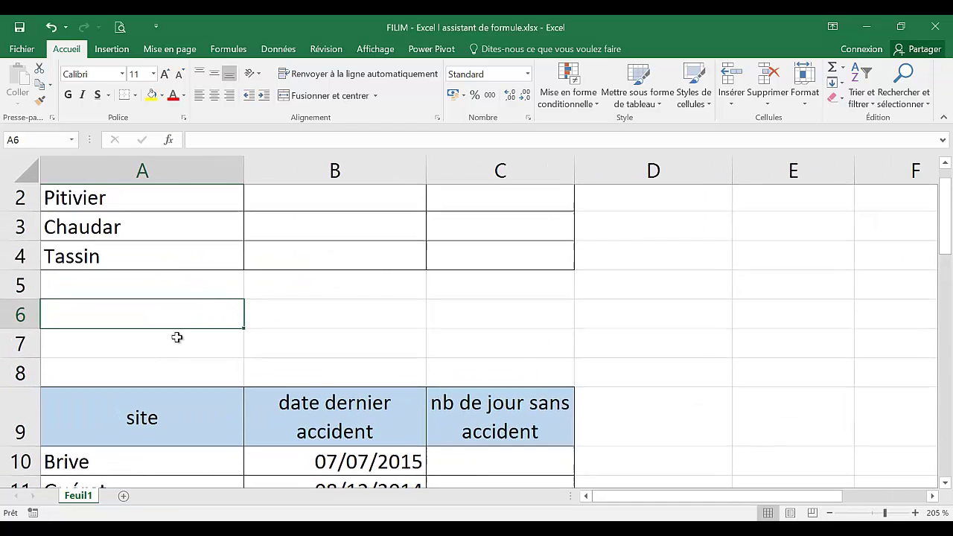
click(164, 232)
click(166, 258)
click(162, 289)
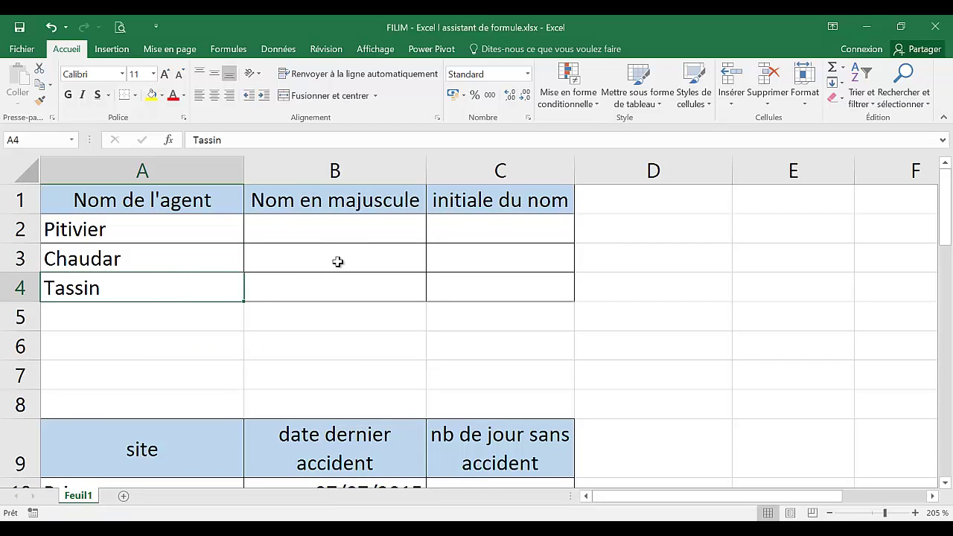
click(362, 227)
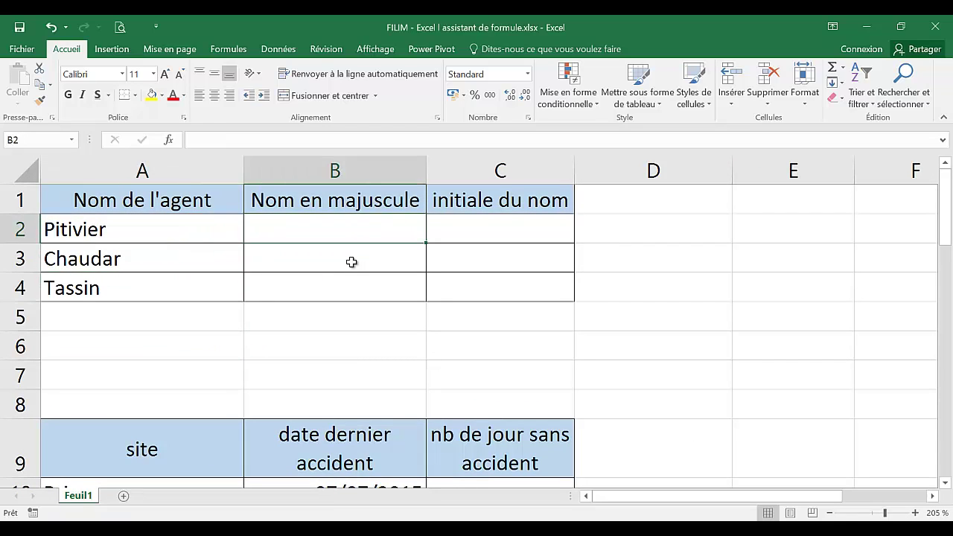
click(351, 261)
click(347, 296)
click(477, 227)
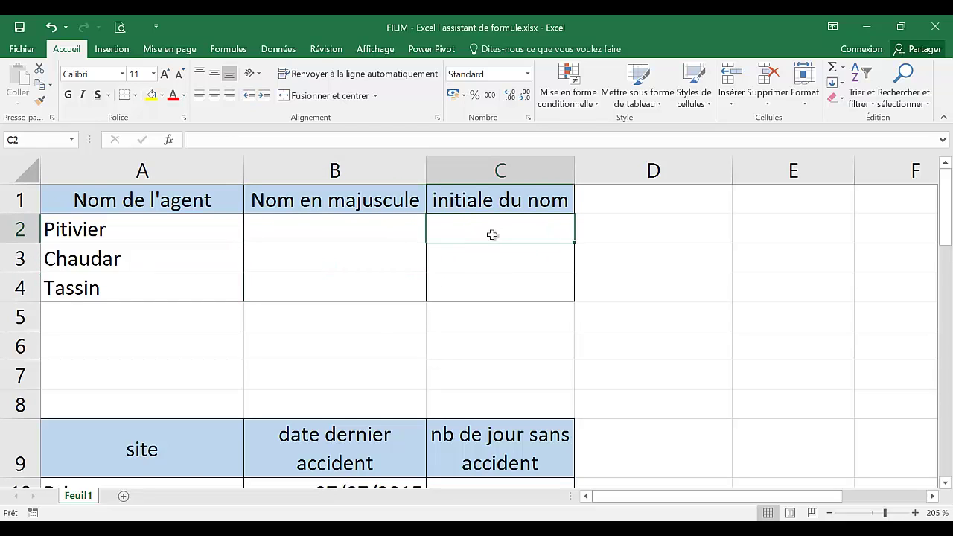
click(491, 257)
click(482, 287)
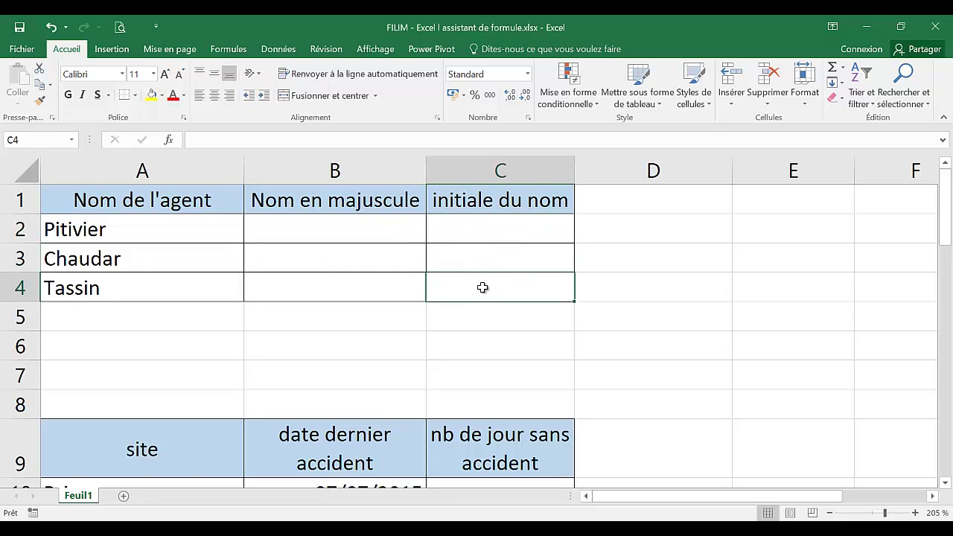
- Open the function assistant for cell B2 and review its function categories, listing all functions
click(303, 230)
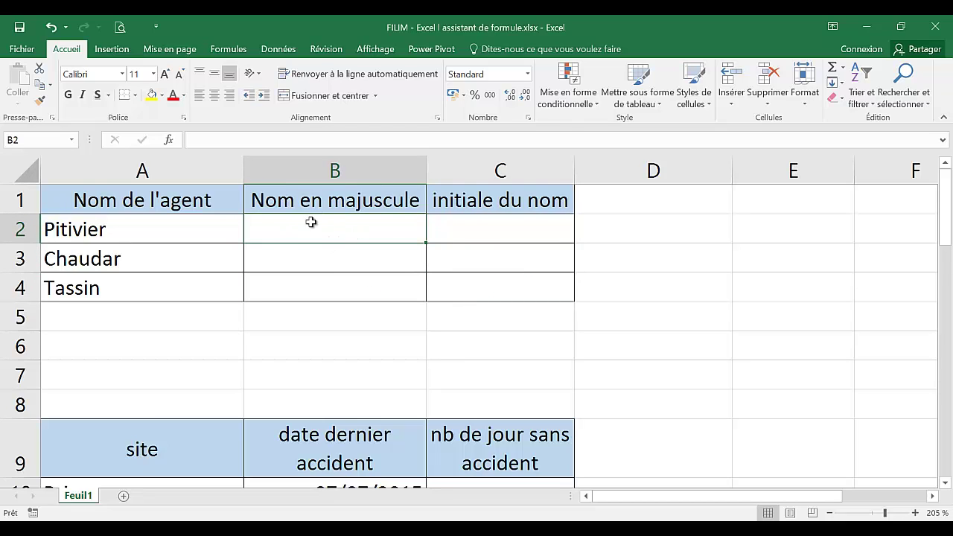
click(171, 140)
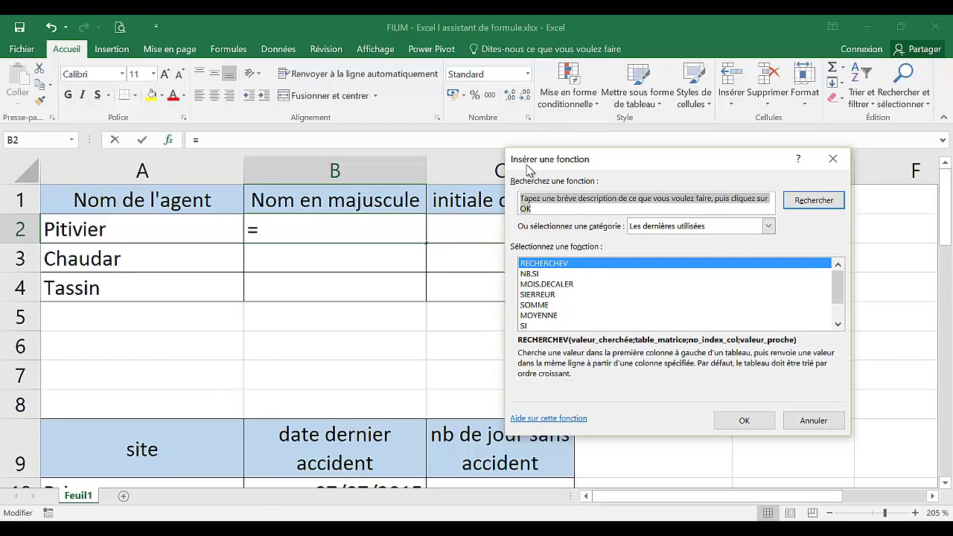
drag(560, 164, 385, 165)
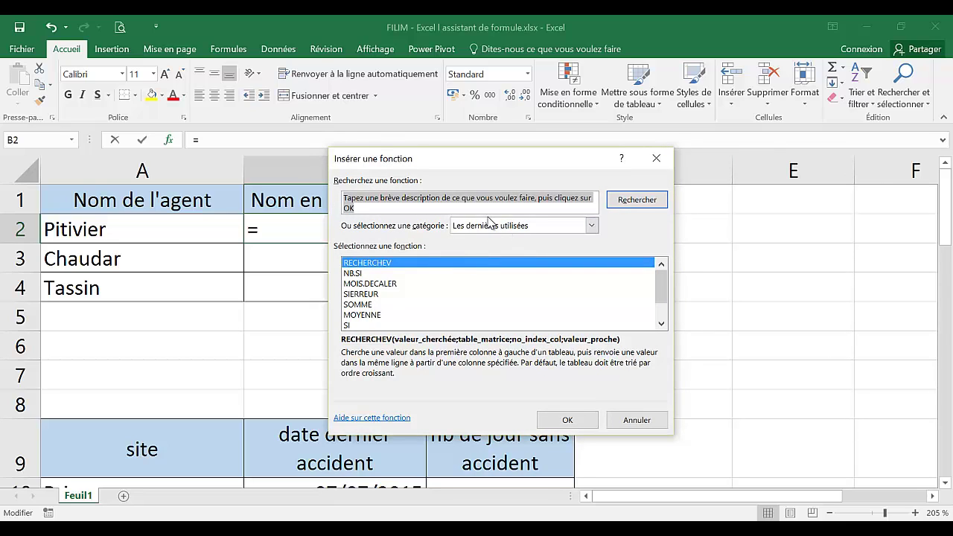
click(592, 227)
click(592, 233)
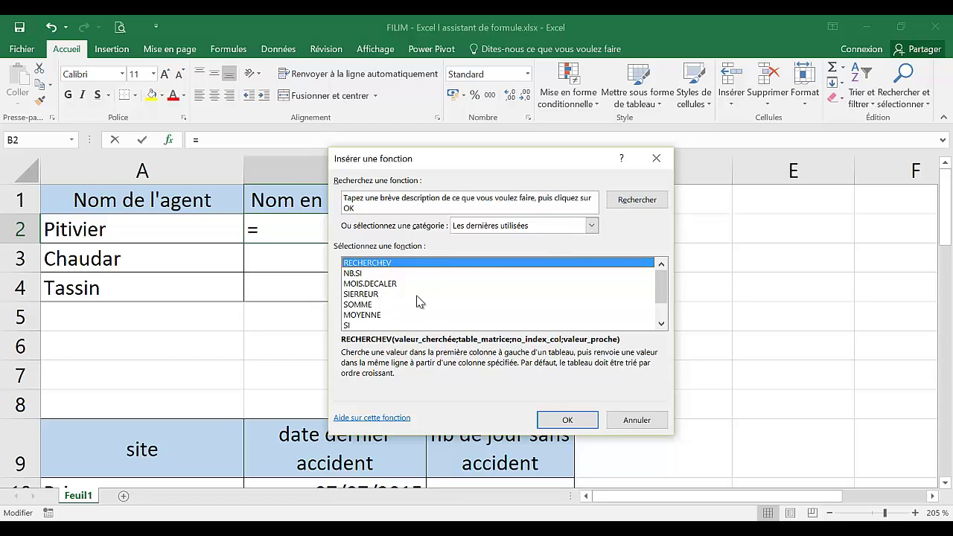
click(592, 226)
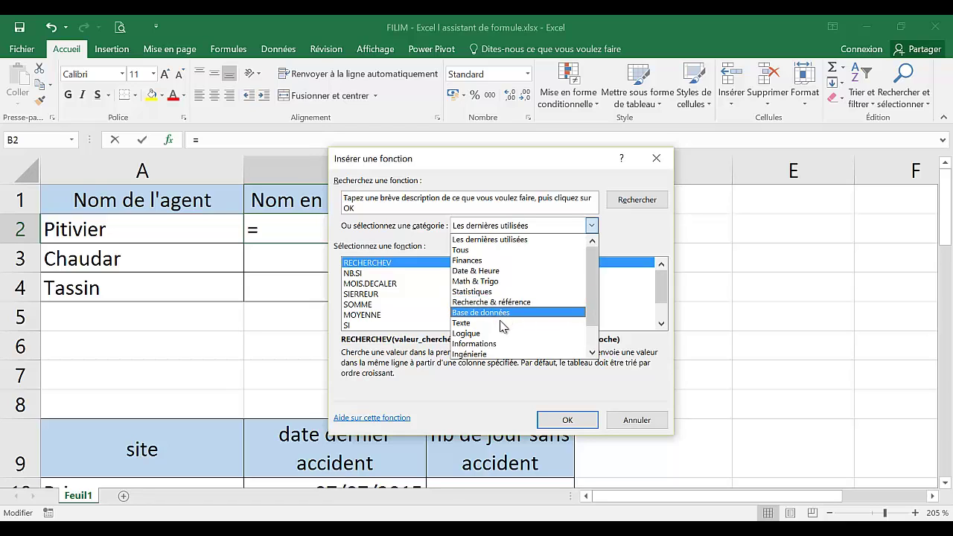
scroll(513, 353, down, 1)
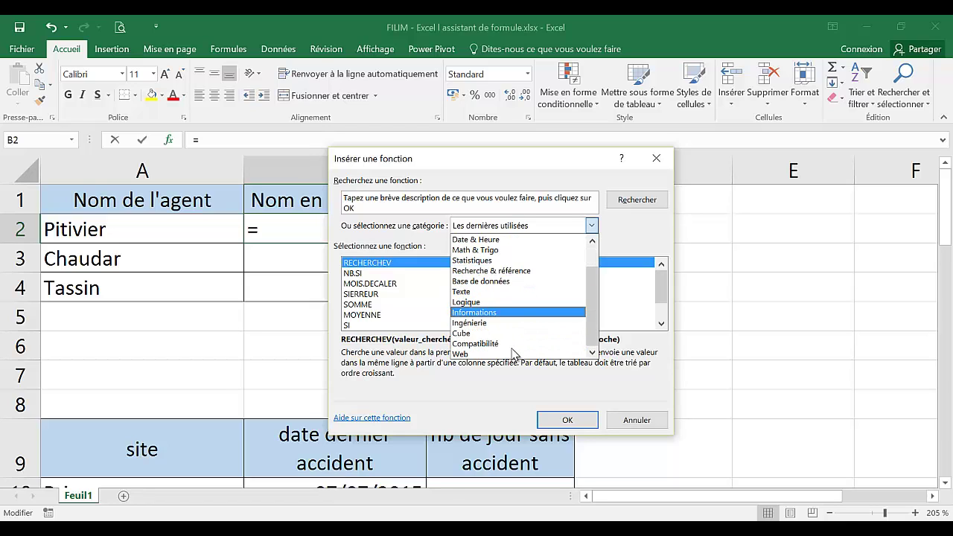
scroll(513, 353, up, 1)
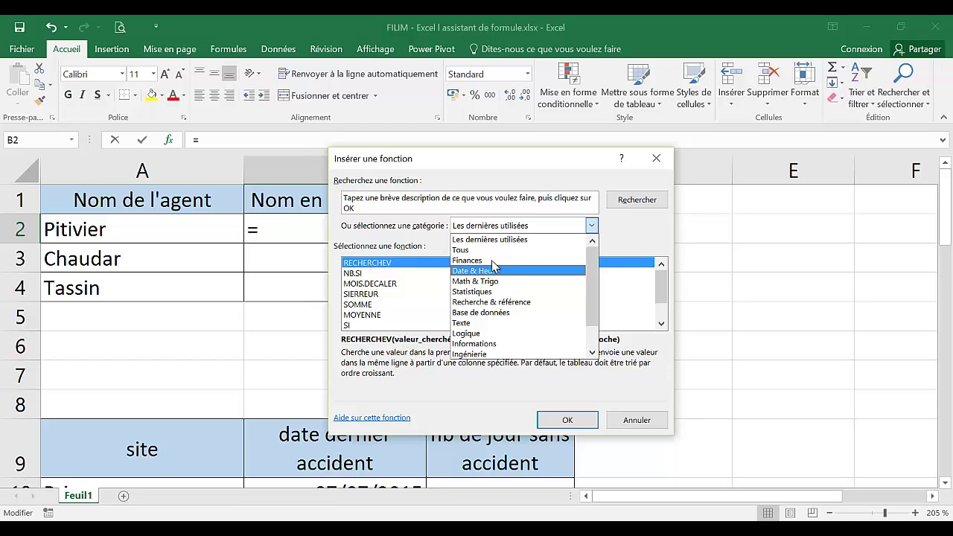
click(468, 251)
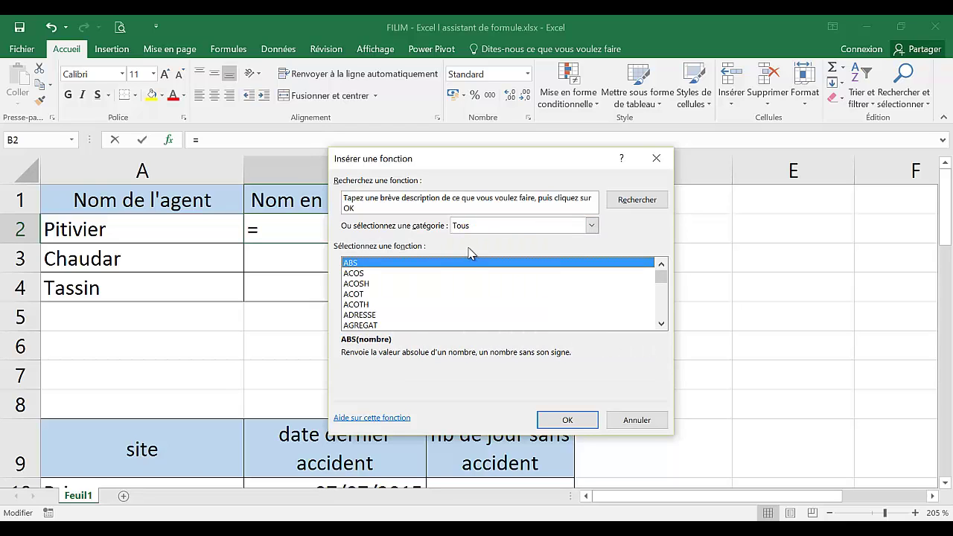
drag(658, 288, 630, 278)
- Choose the MAJUSCULE function from the Texte category for cell B2
click(592, 225)
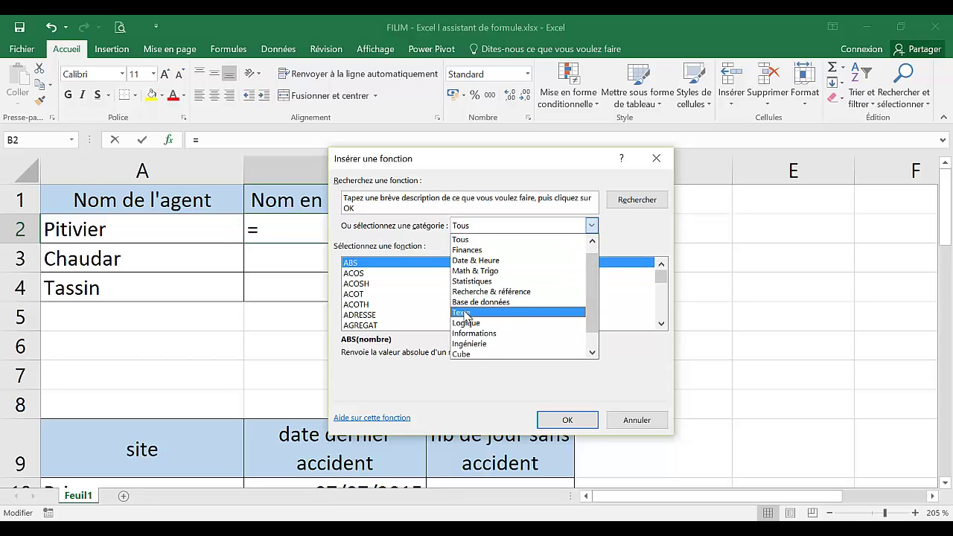
click(467, 313)
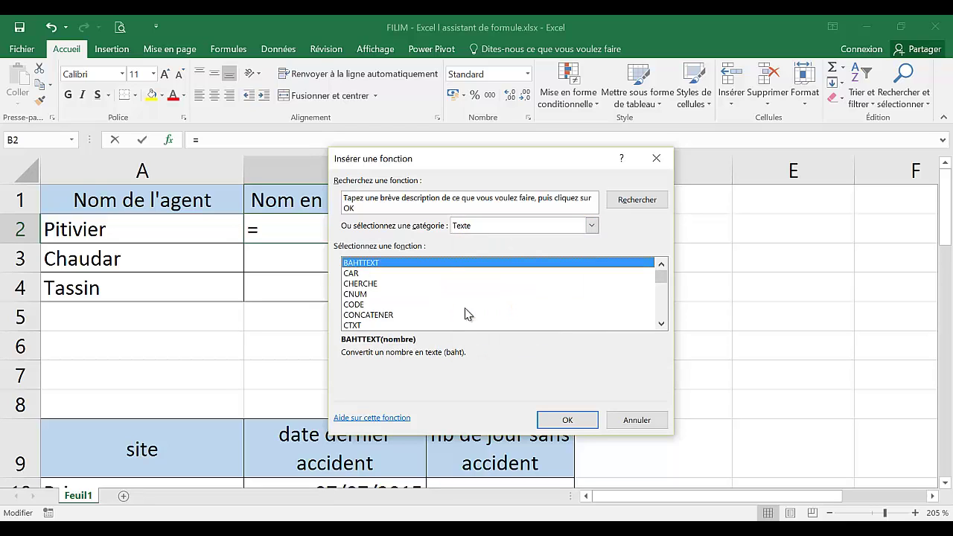
click(427, 288)
scroll(436, 293, down, 4)
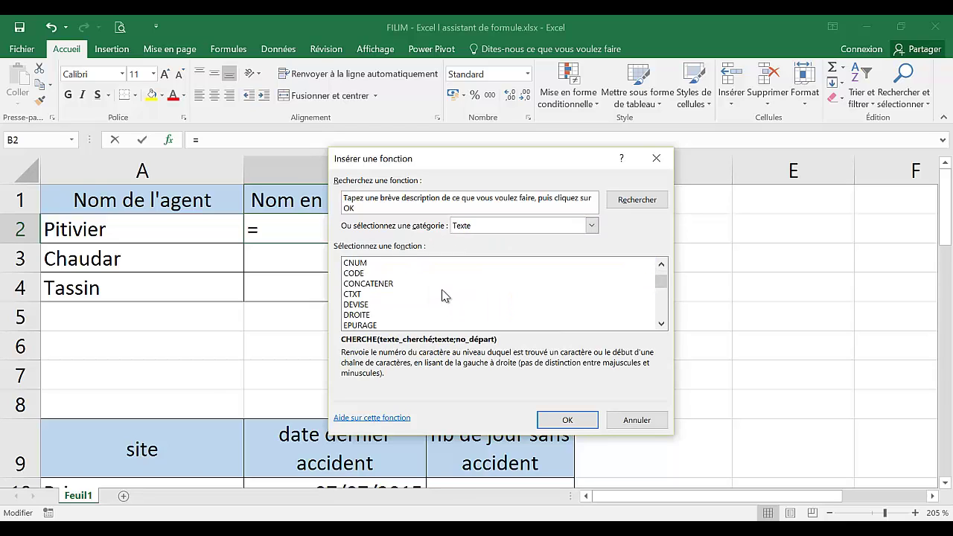
click(372, 263)
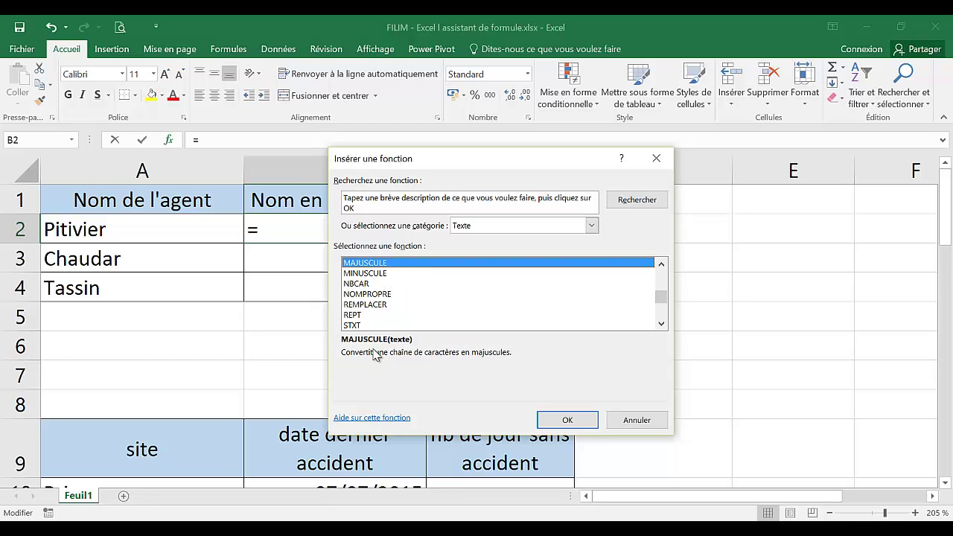
click(396, 274)
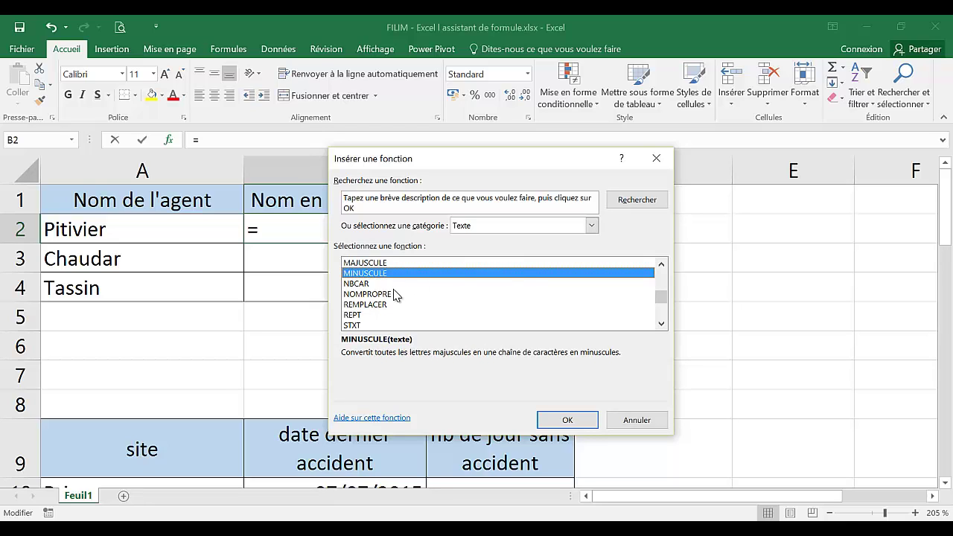
click(400, 294)
click(402, 264)
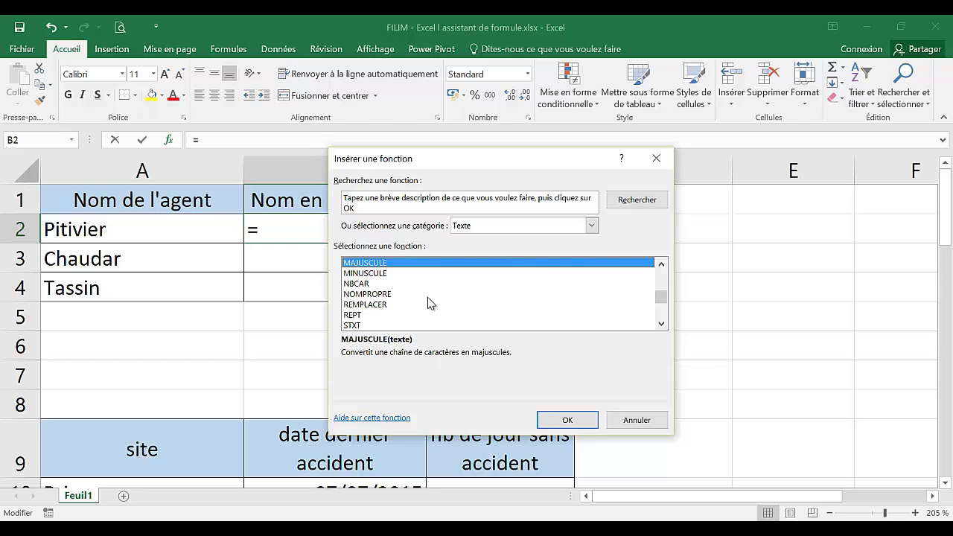
click(566, 422)
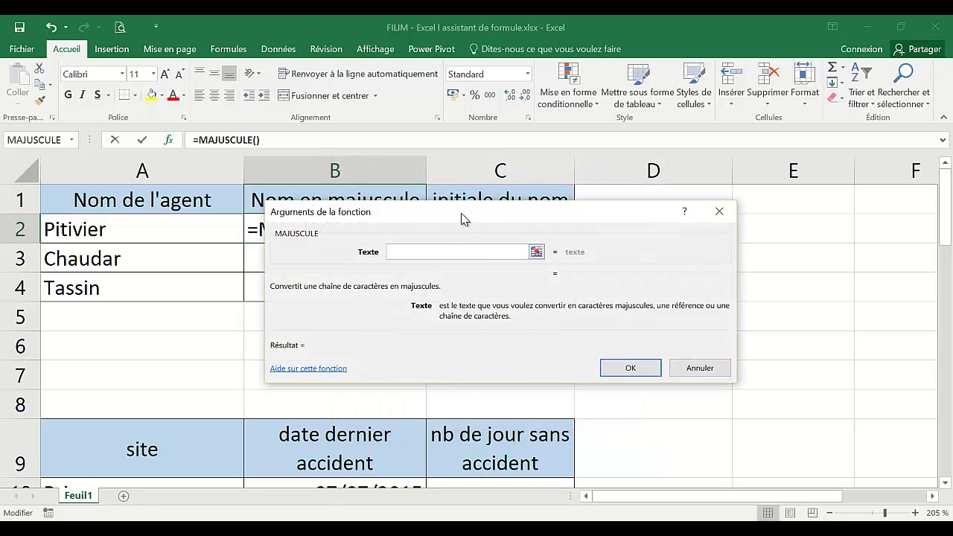
- Set the MAJUSCULE text argument to cell A2 and enter the formula in B2
drag(462, 218, 419, 300)
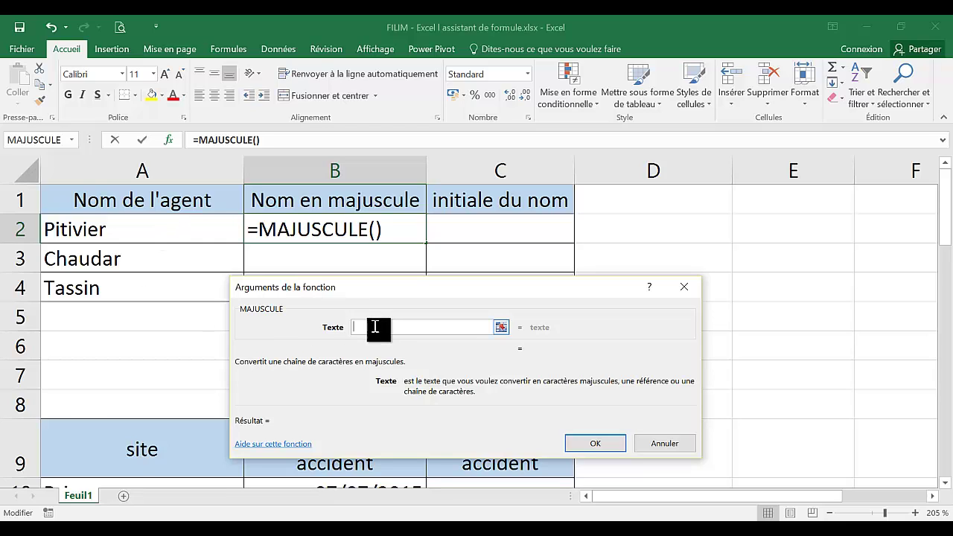
click(116, 225)
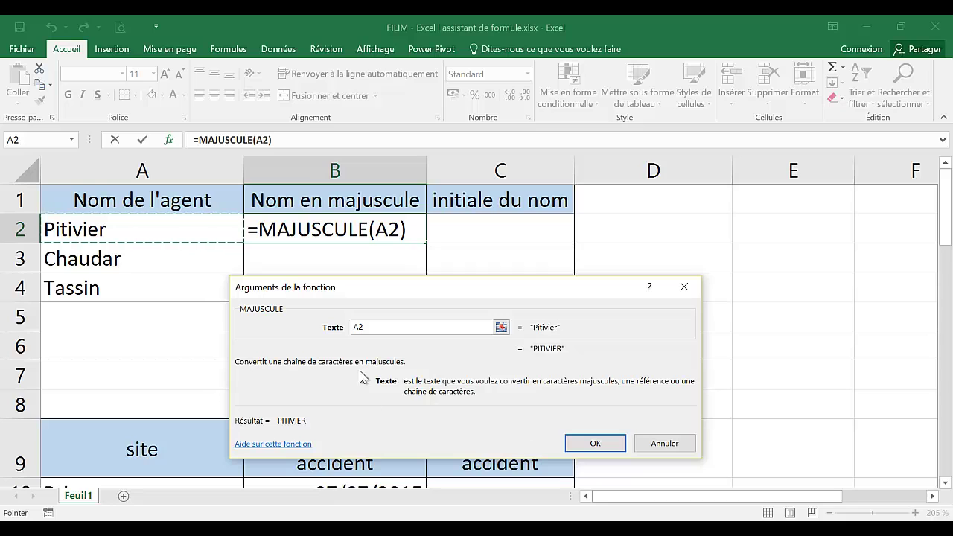
click(370, 327)
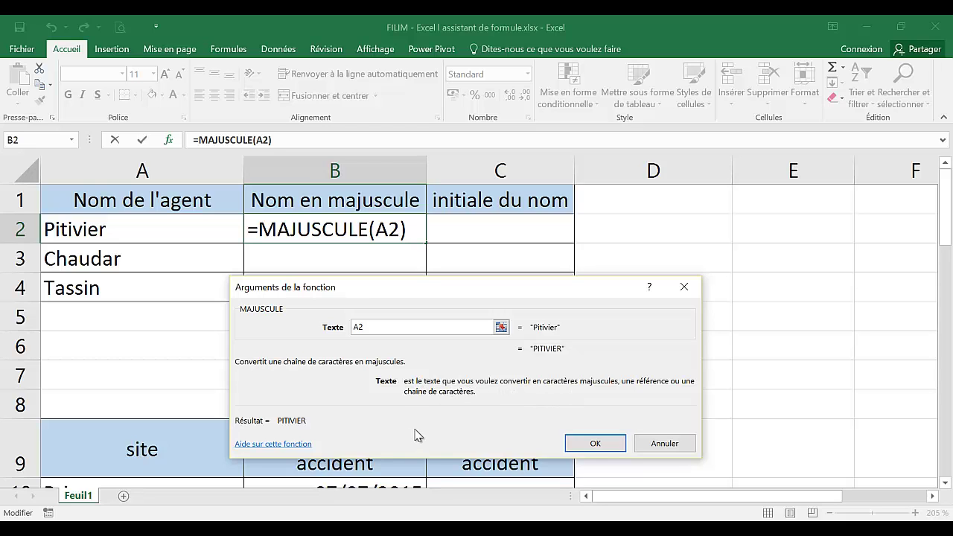
click(592, 444)
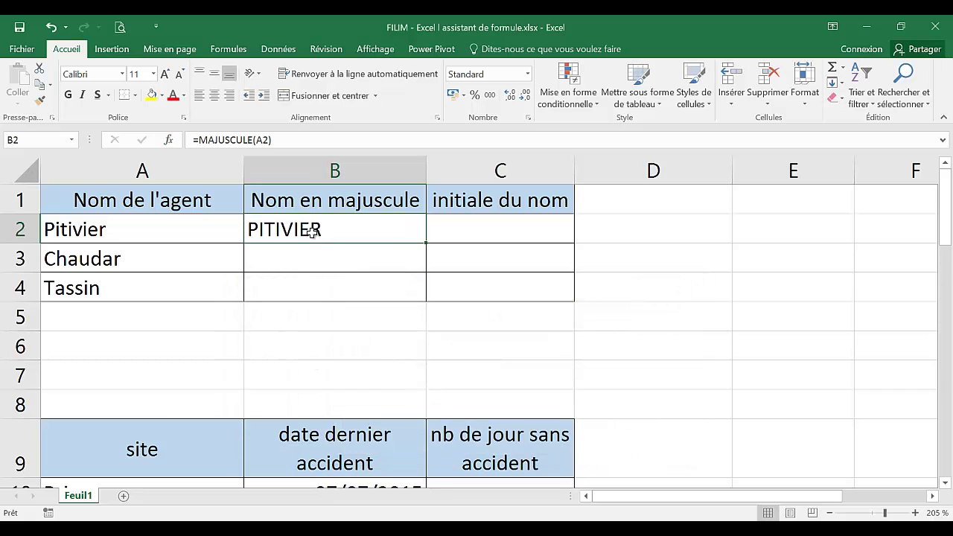
- Choose the GAUCHE function from the Texte category for cell C2, under the initial column
click(478, 232)
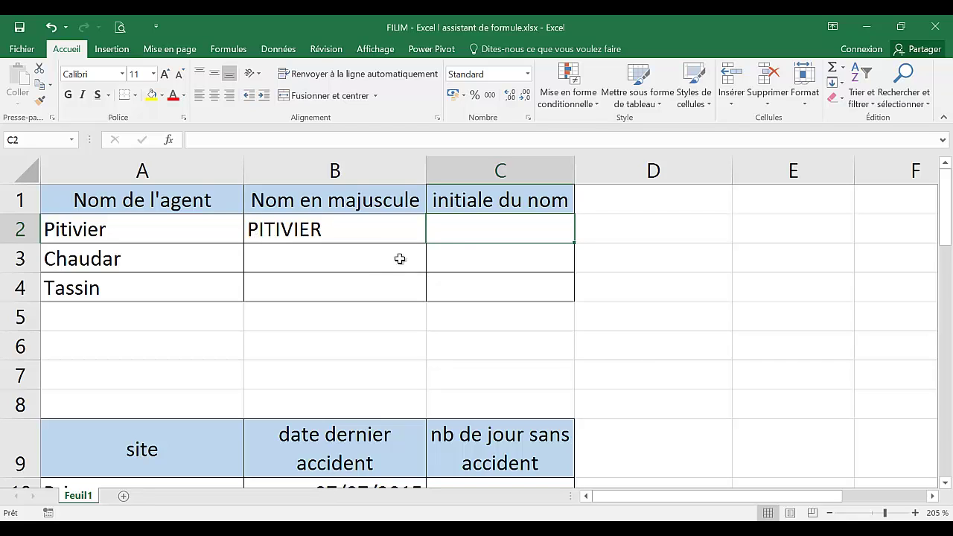
click(168, 139)
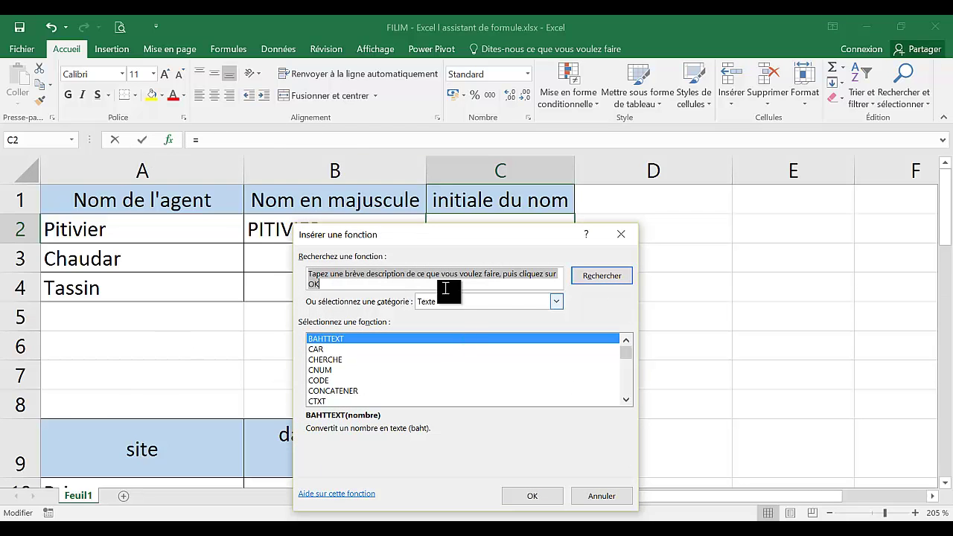
click(400, 381)
scroll(400, 382, down, 2)
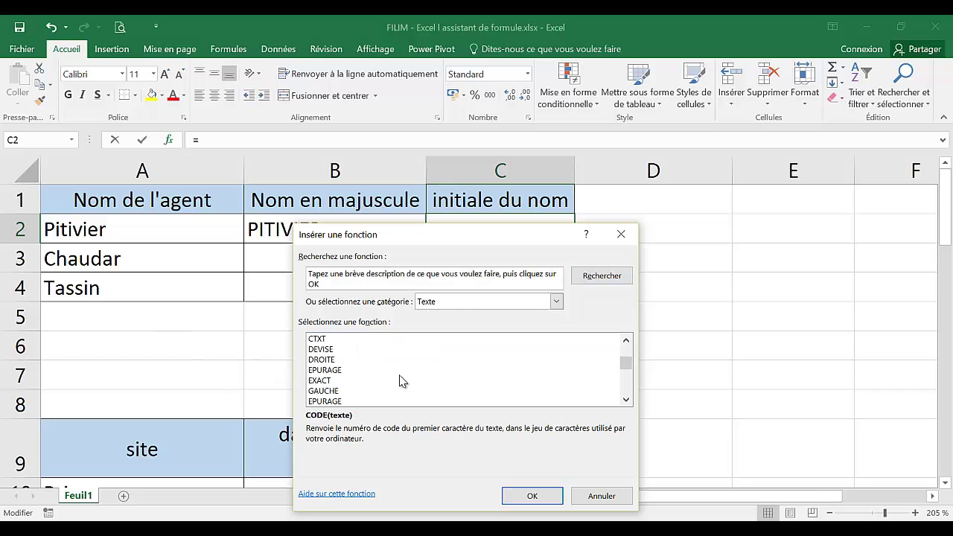
click(383, 390)
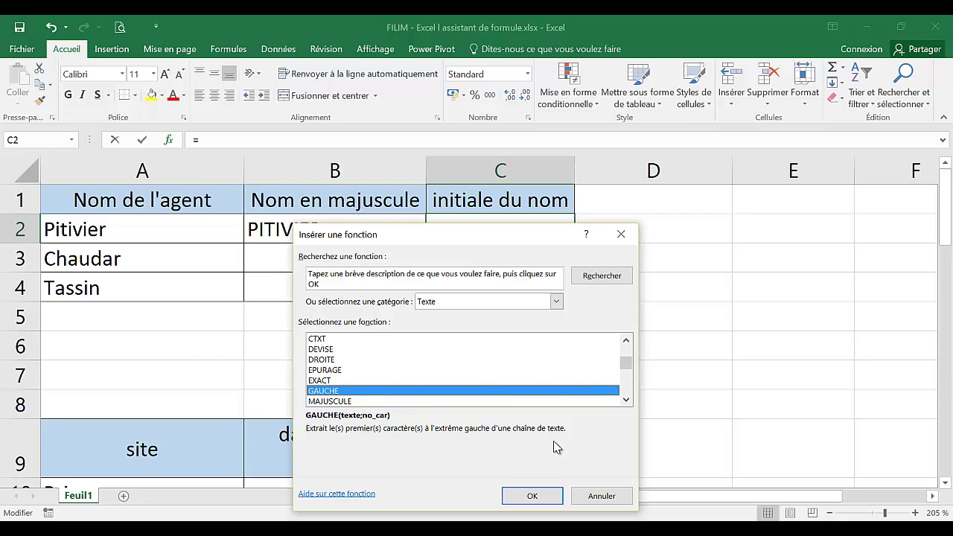
click(531, 497)
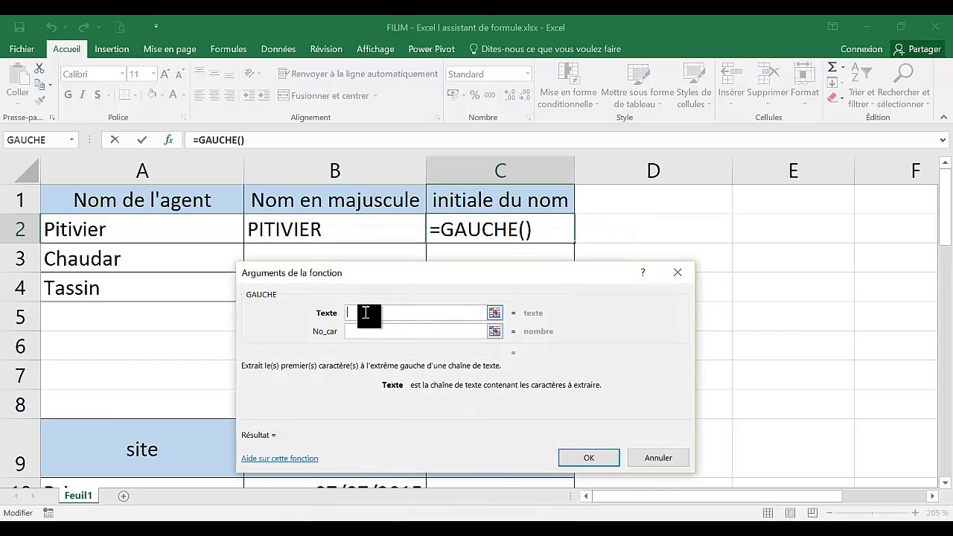
- Set the GAUCHE arguments to text B2 and 1 character, and enter the formula in cell C2
click(197, 228)
click(290, 230)
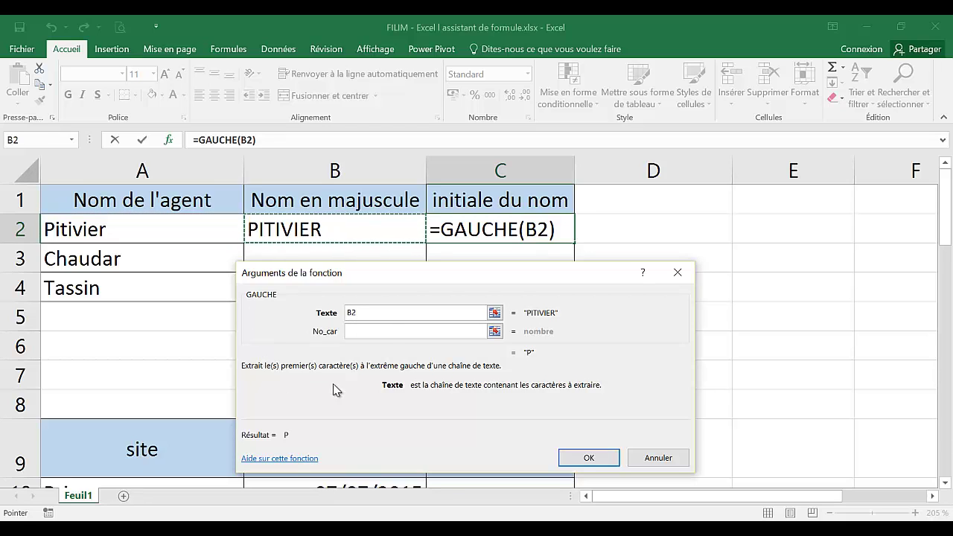
click(356, 333)
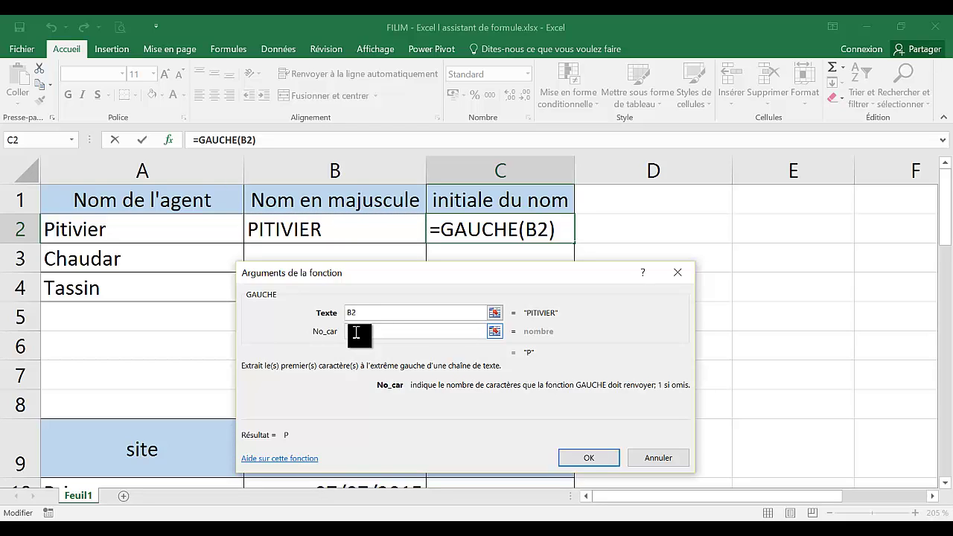
text(1)
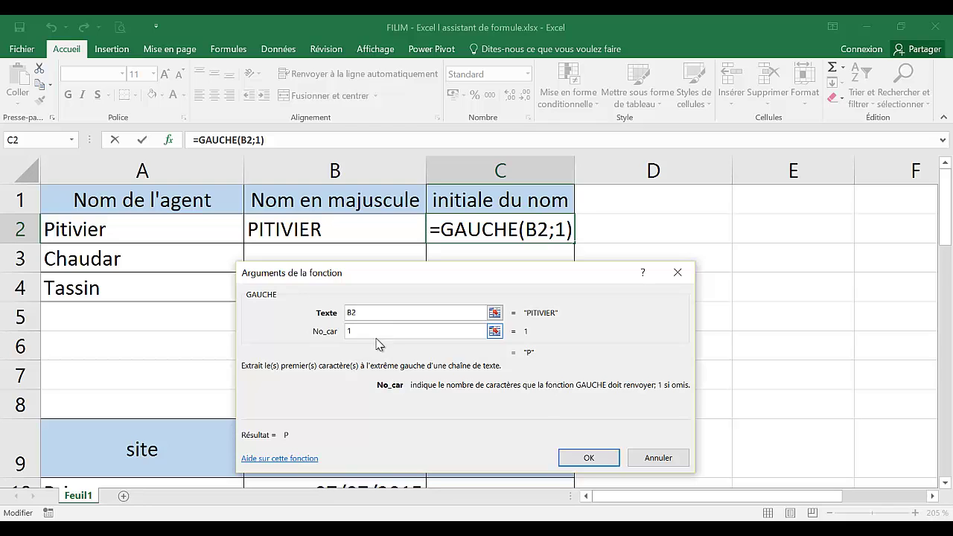
click(600, 462)
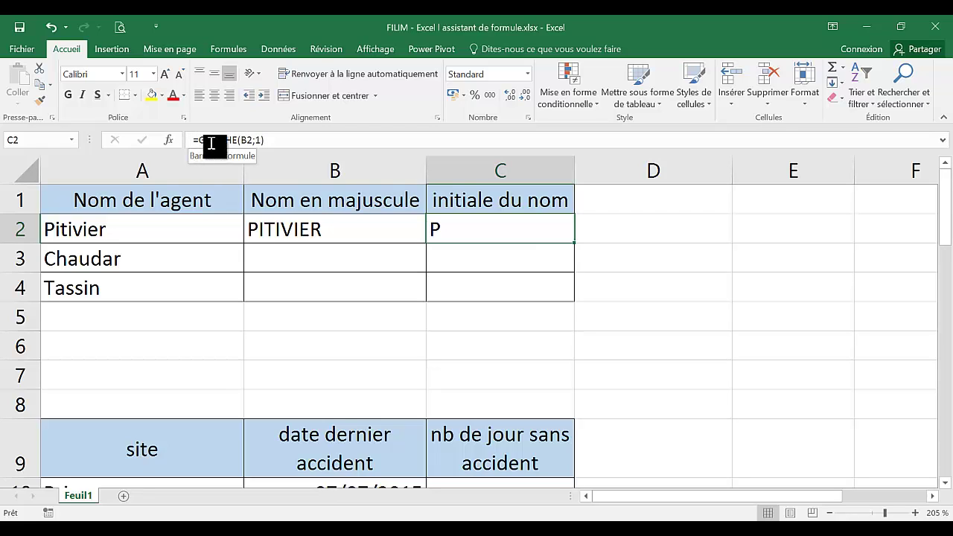
- Try a character count of 2 in C2's GAUCHE formula, and undo the change
click(260, 142)
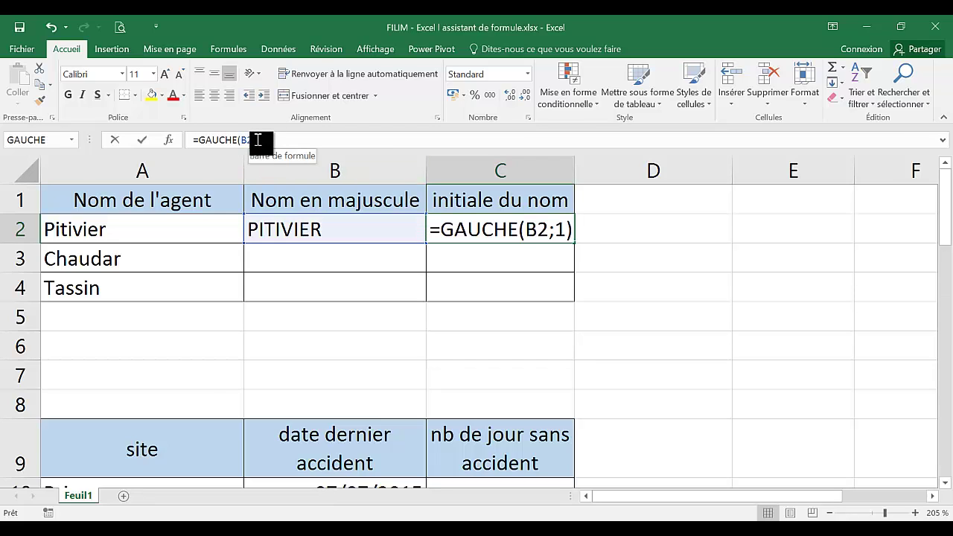
text(2)
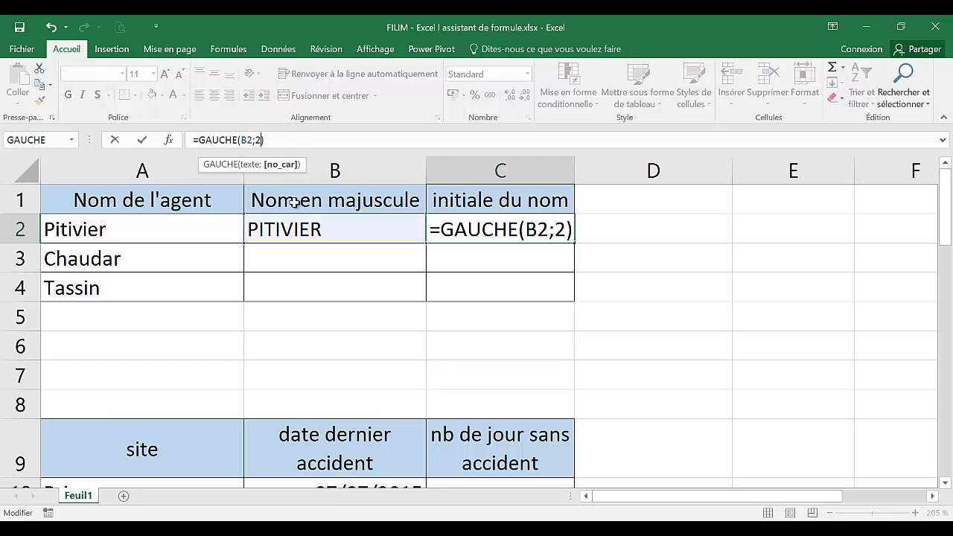
key(Return)
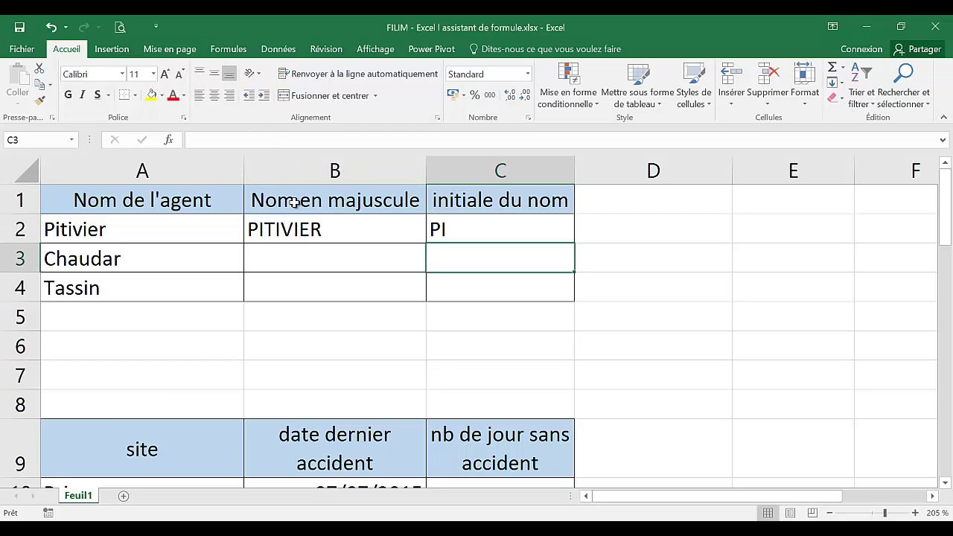
click(530, 231)
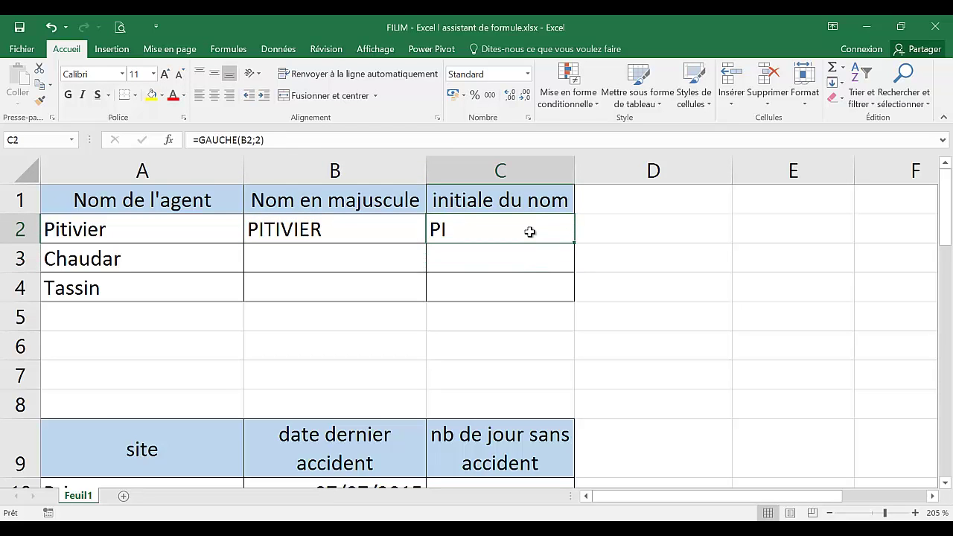
click(50, 27)
- Fill the uppercase and initial formulas of B2:C2 down to row 4
drag(373, 232, 485, 237)
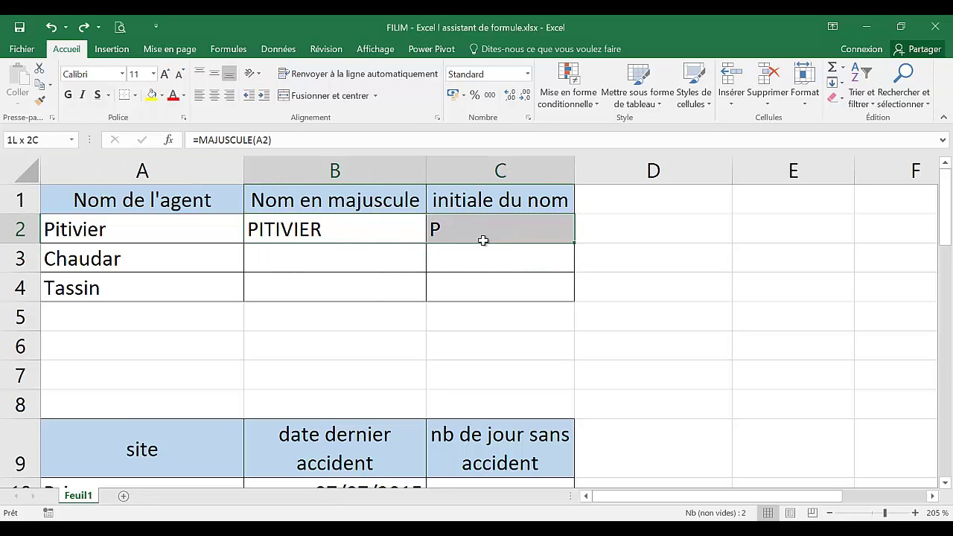
double_click(574, 242)
click(336, 345)
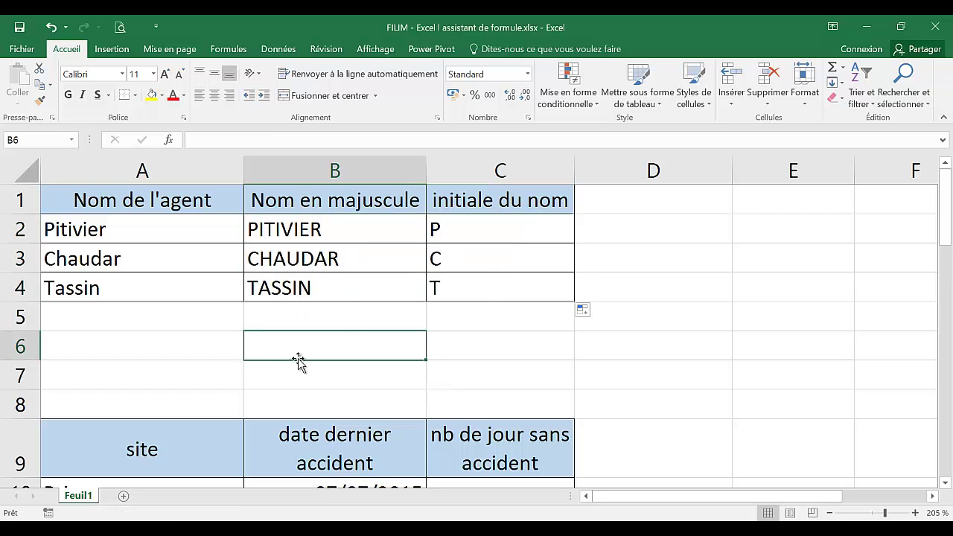
- Examine the accident table's sites, last accident dates and the column for days without accident
scroll(301, 360, down, 2)
scroll(306, 359, down, 1)
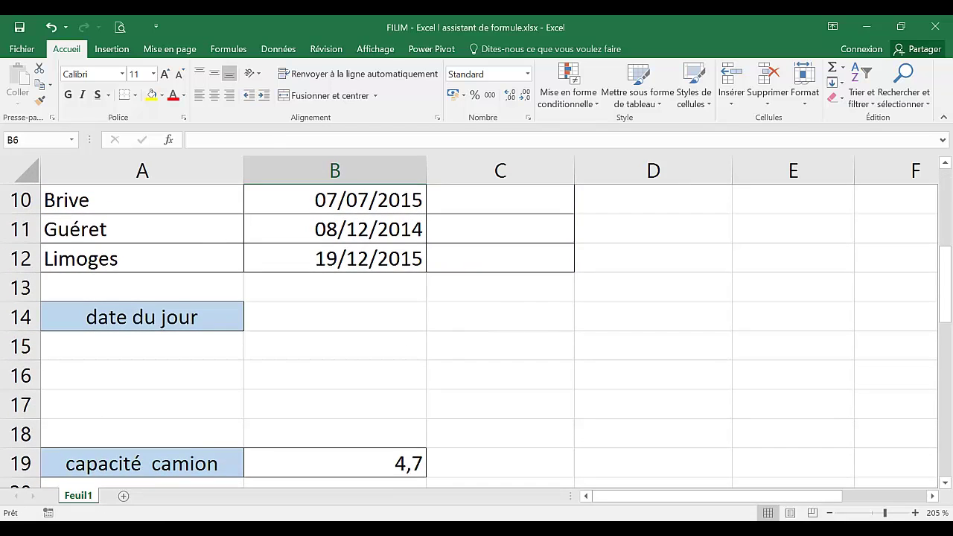
click(945, 163)
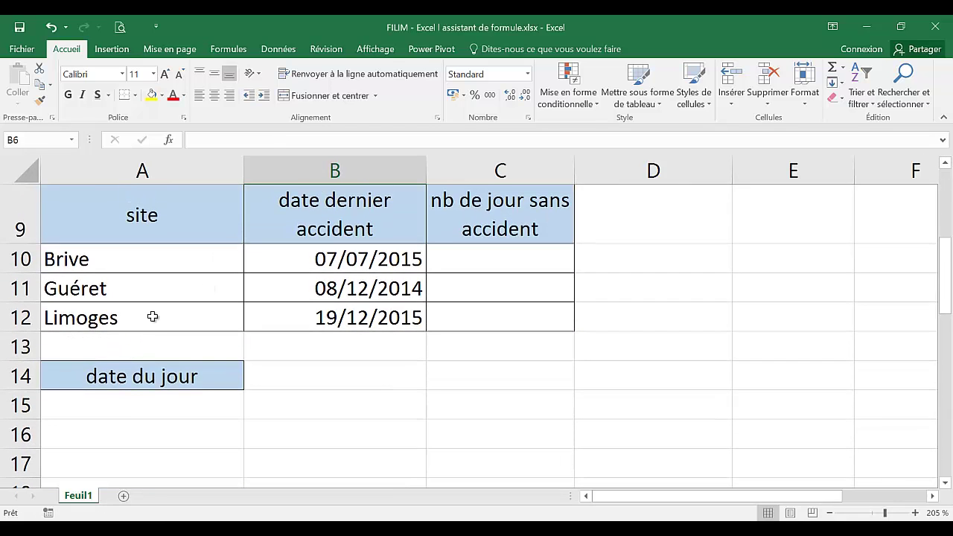
click(183, 296)
click(158, 314)
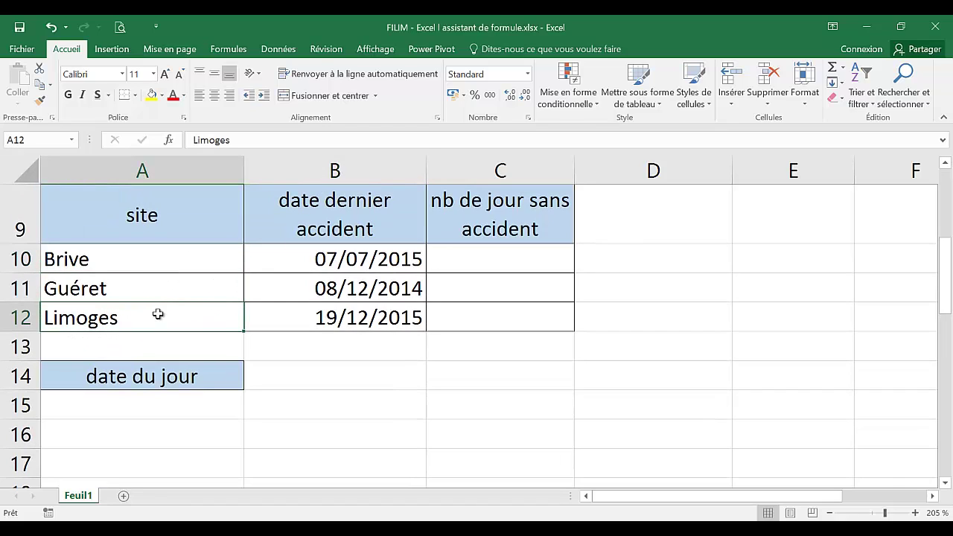
click(295, 260)
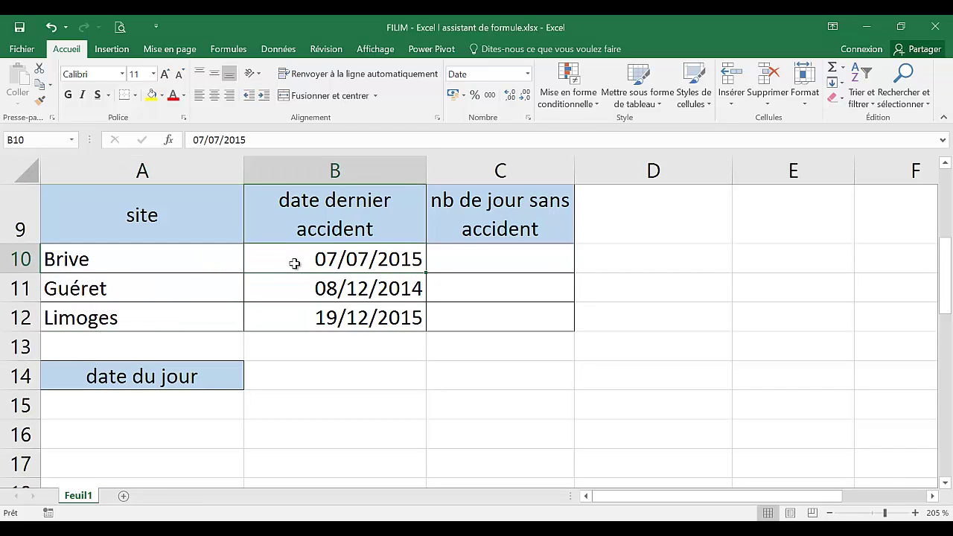
click(235, 277)
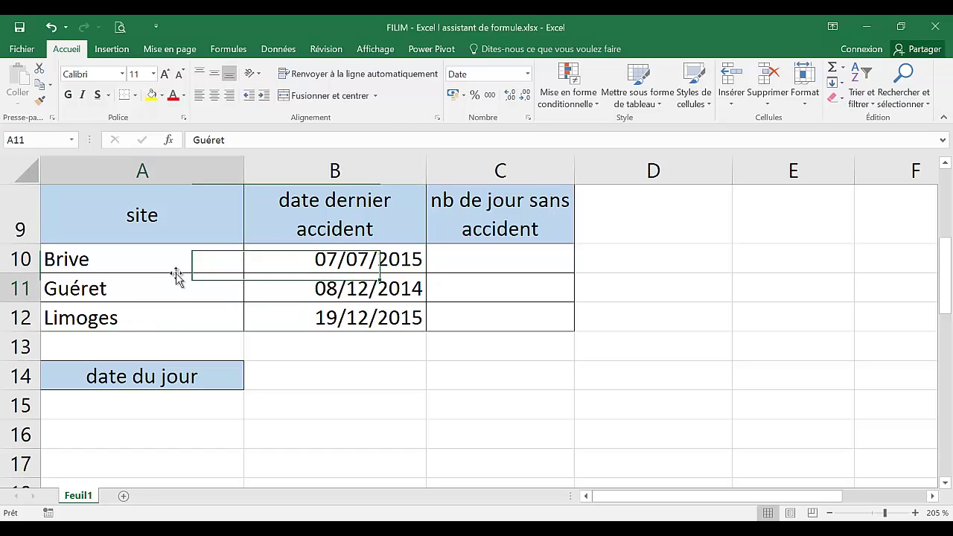
click(239, 259)
click(360, 270)
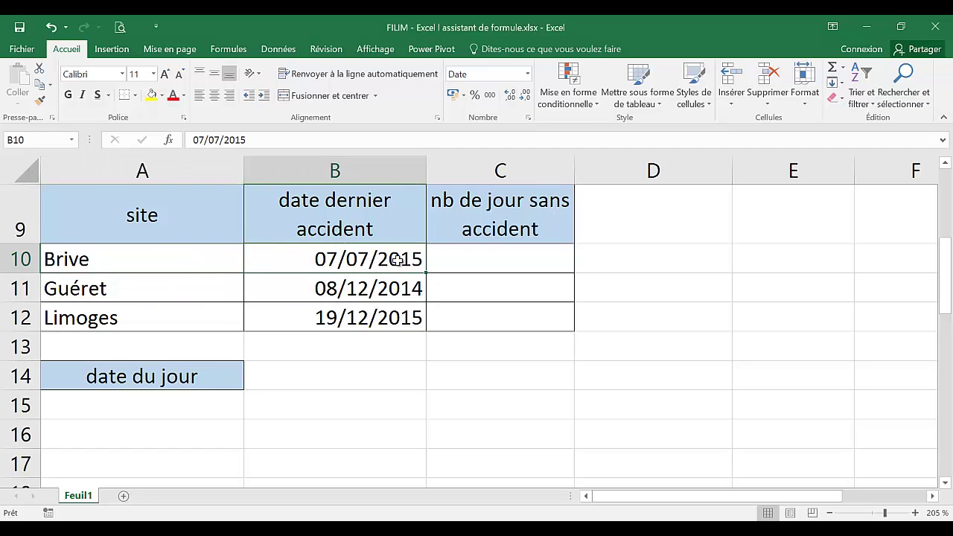
click(486, 263)
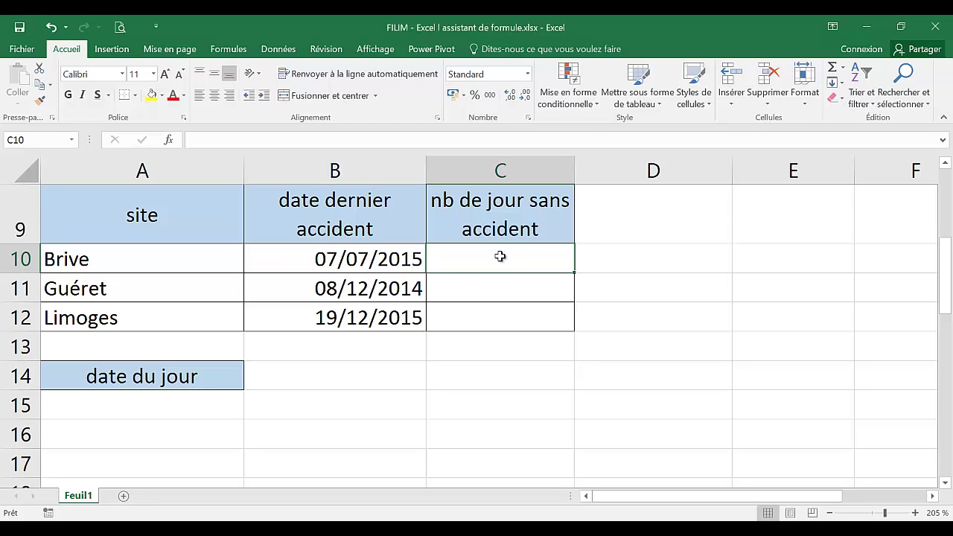
- Enter the fixed date 13/2/16 in cell B14, beside the date du jour label
click(321, 381)
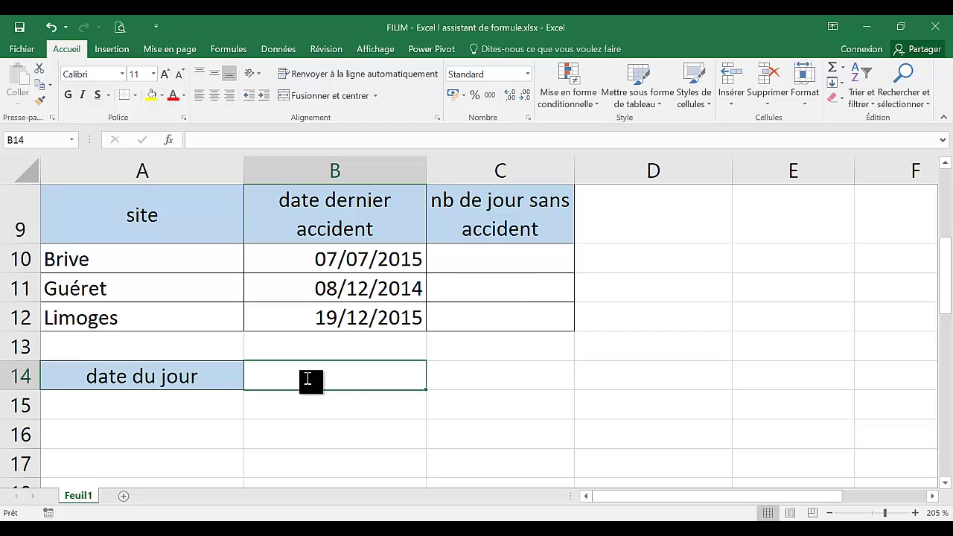
text(13/2/16)
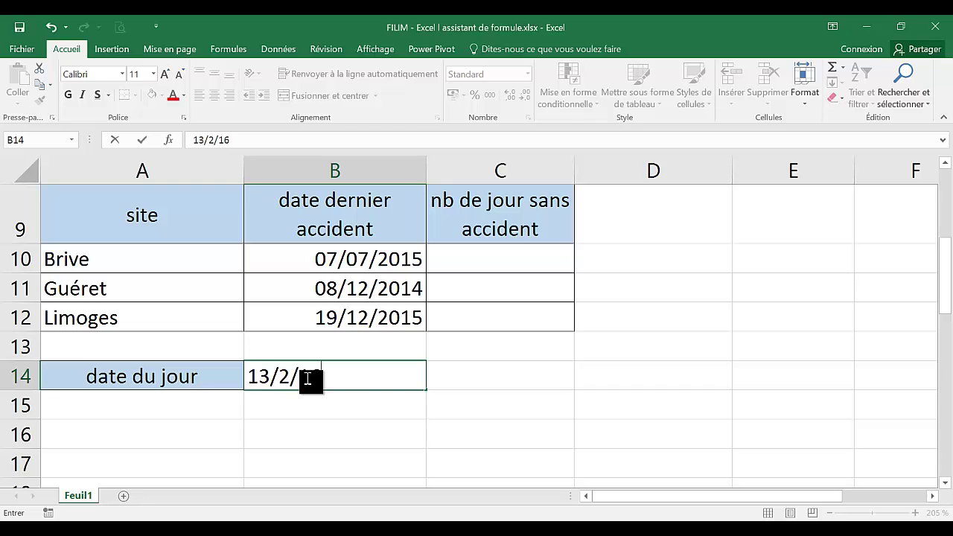
key(Return)
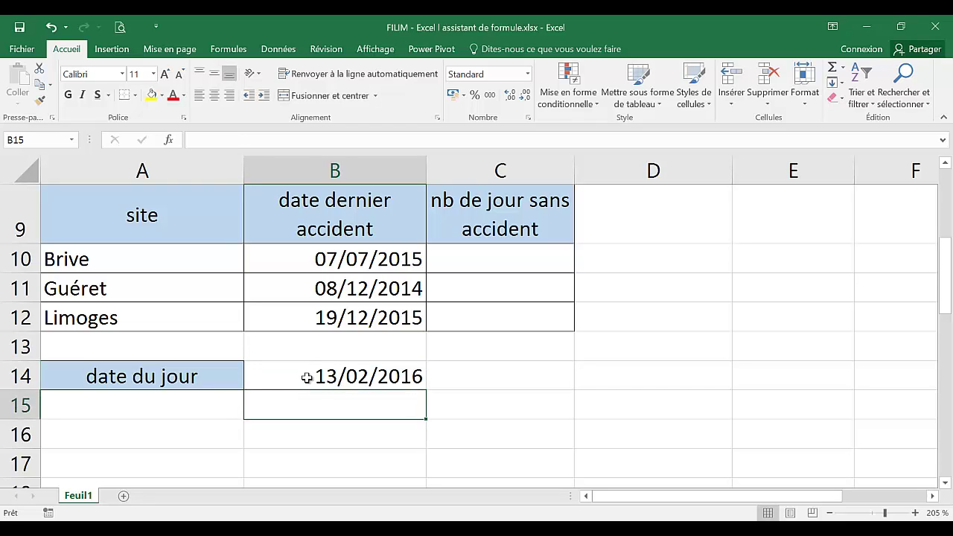
- Compare the manually entered date with Brive's last accident date, and clear it from cell B14
click(322, 381)
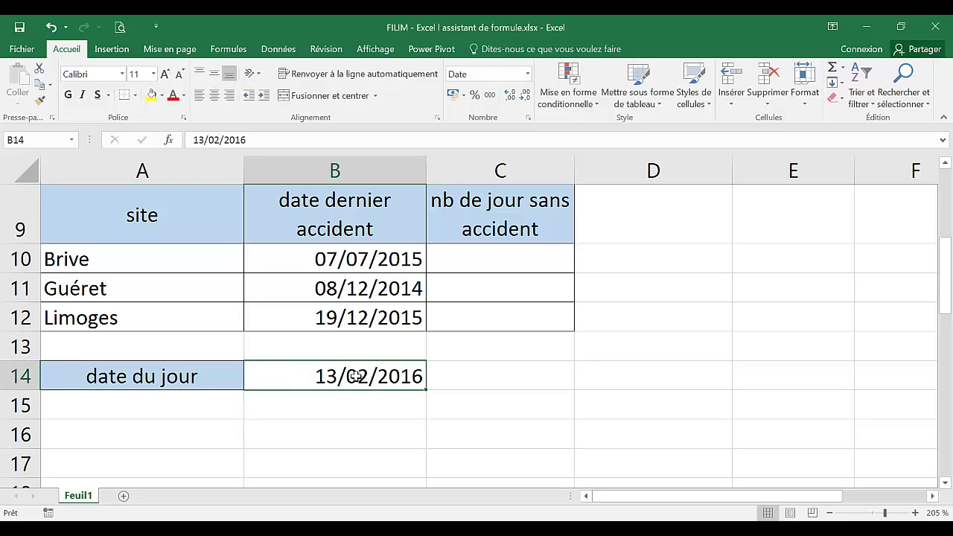
click(509, 262)
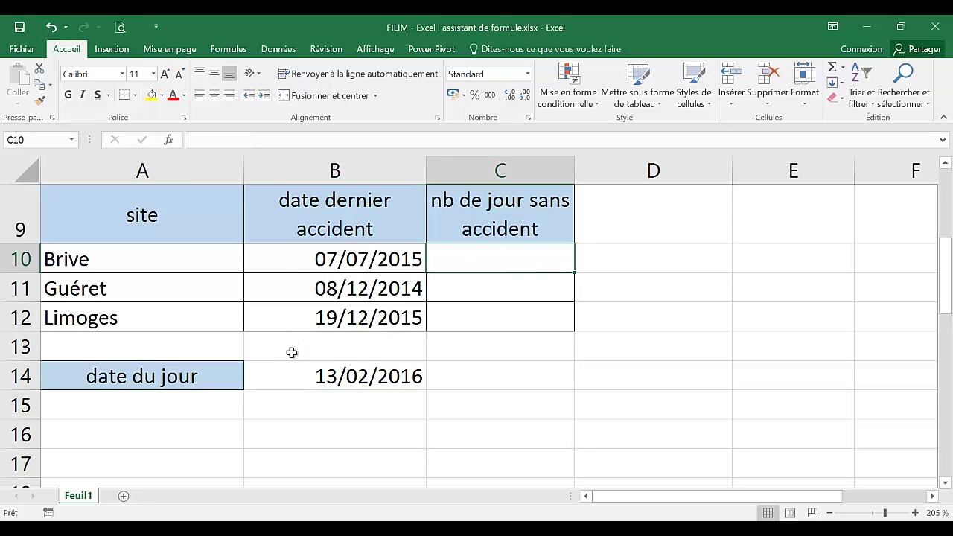
click(330, 377)
click(341, 260)
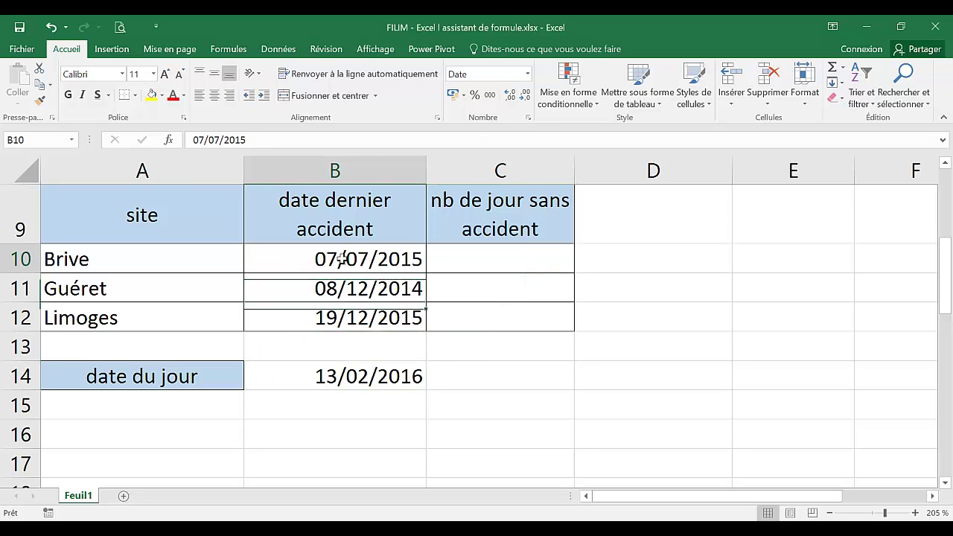
click(457, 257)
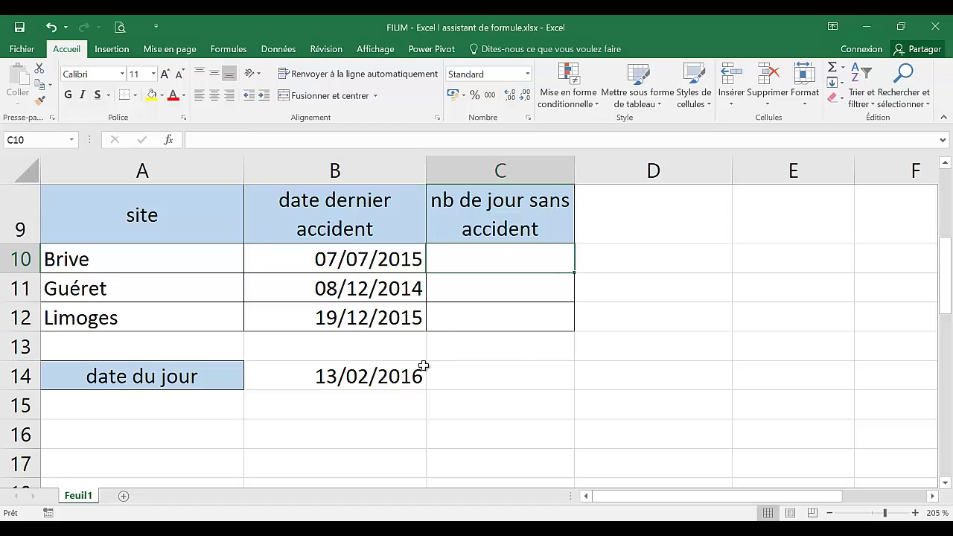
click(331, 385)
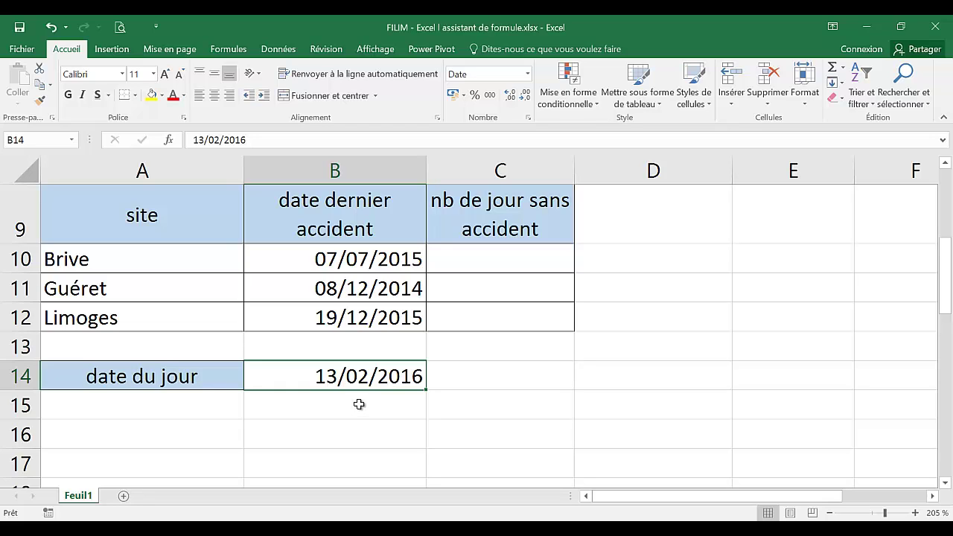
key(Delete)
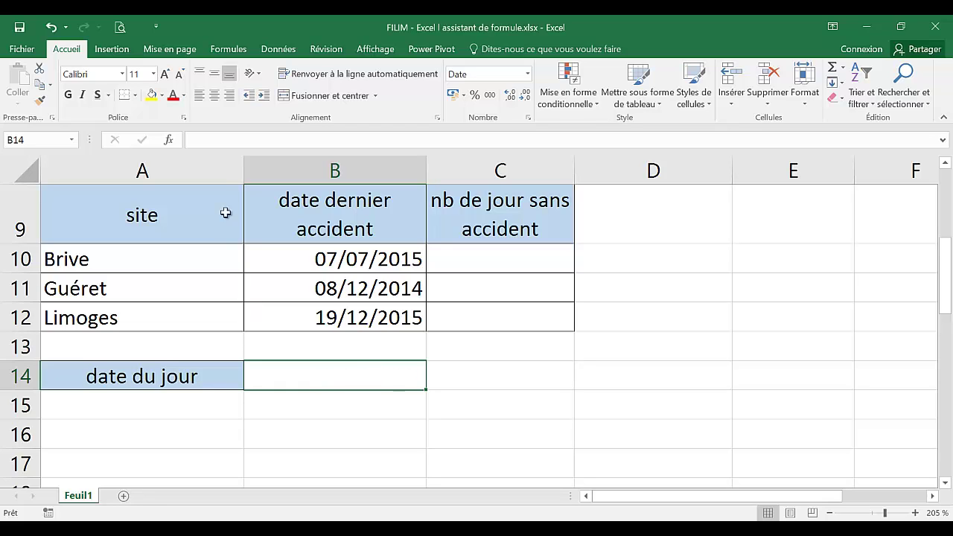
- Insert the AUJOURDHUI function from the Date & Heure category in cell B14 with the function assistant
click(170, 142)
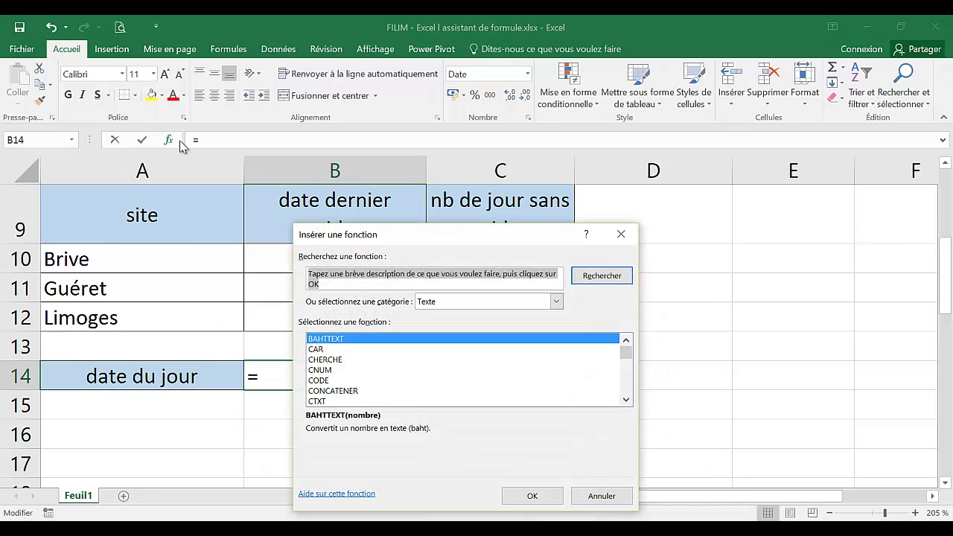
drag(395, 236, 548, 165)
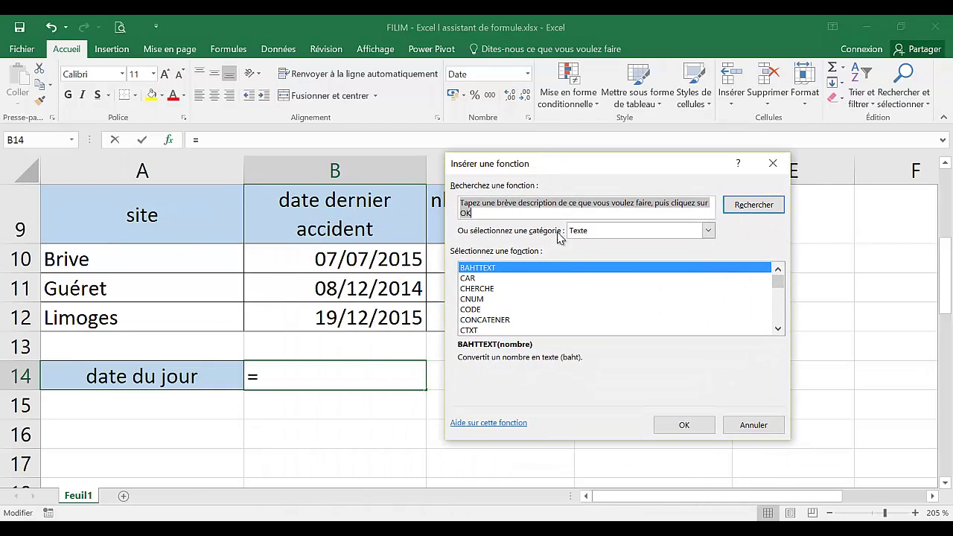
click(642, 231)
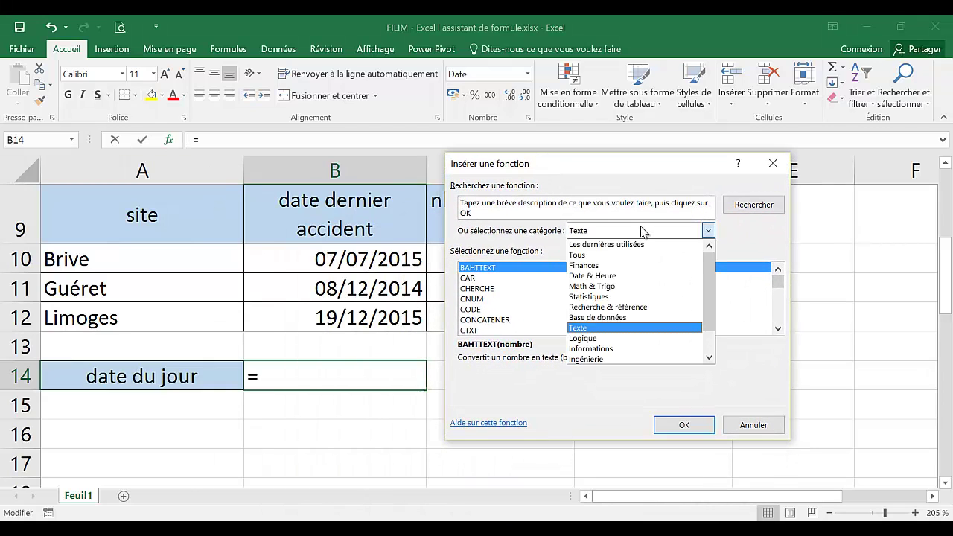
click(595, 275)
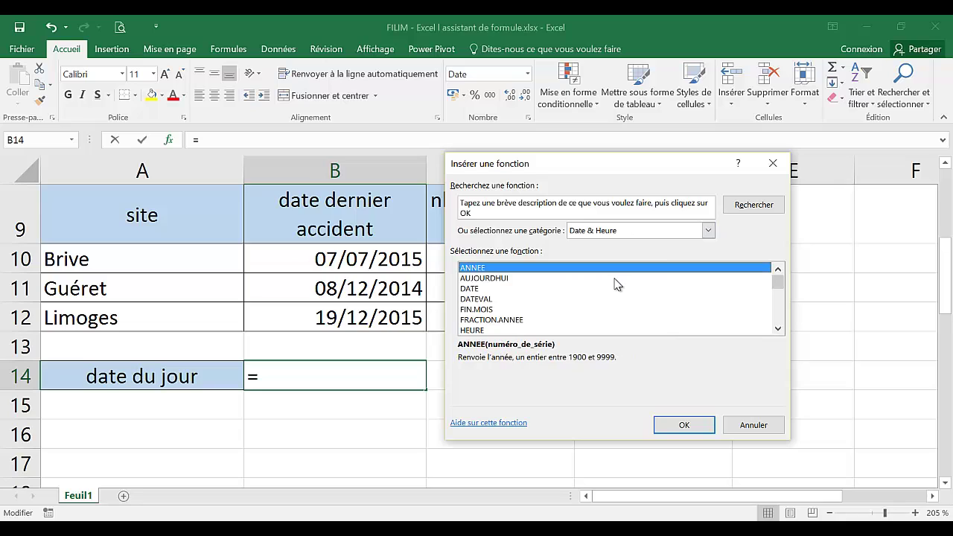
click(486, 279)
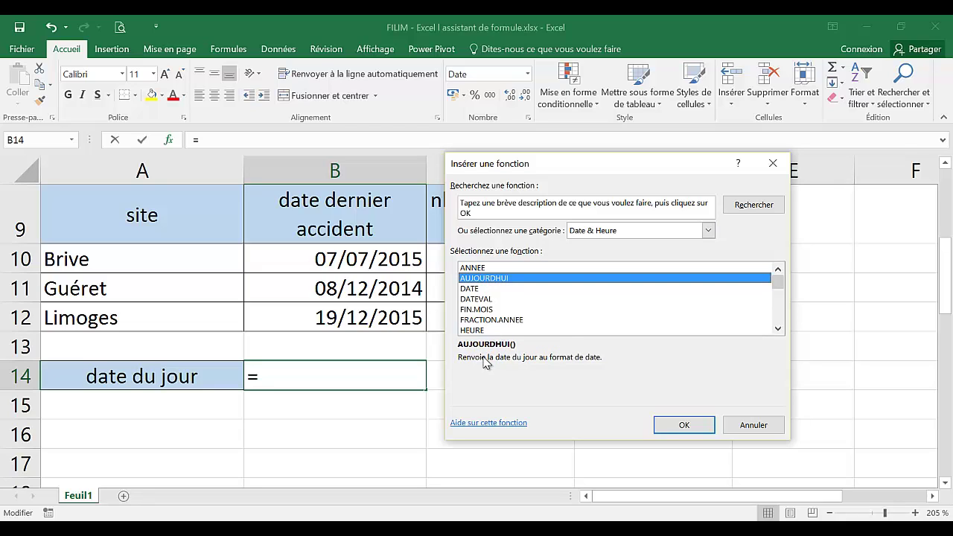
click(683, 423)
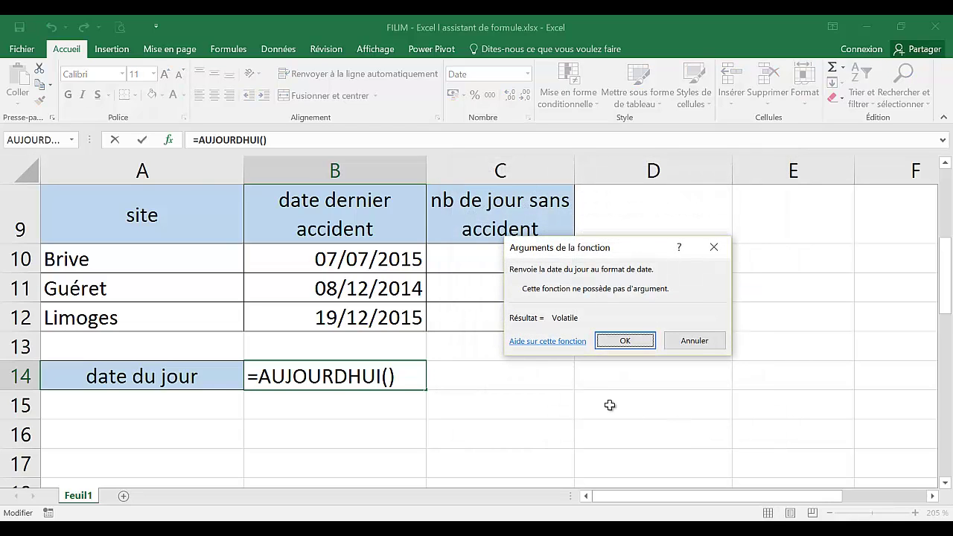
drag(555, 258, 554, 270)
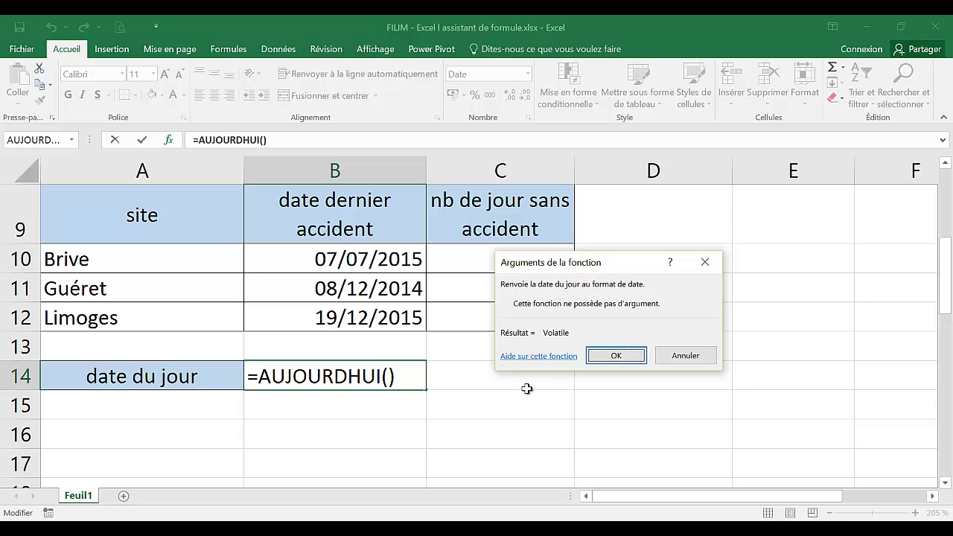
click(615, 356)
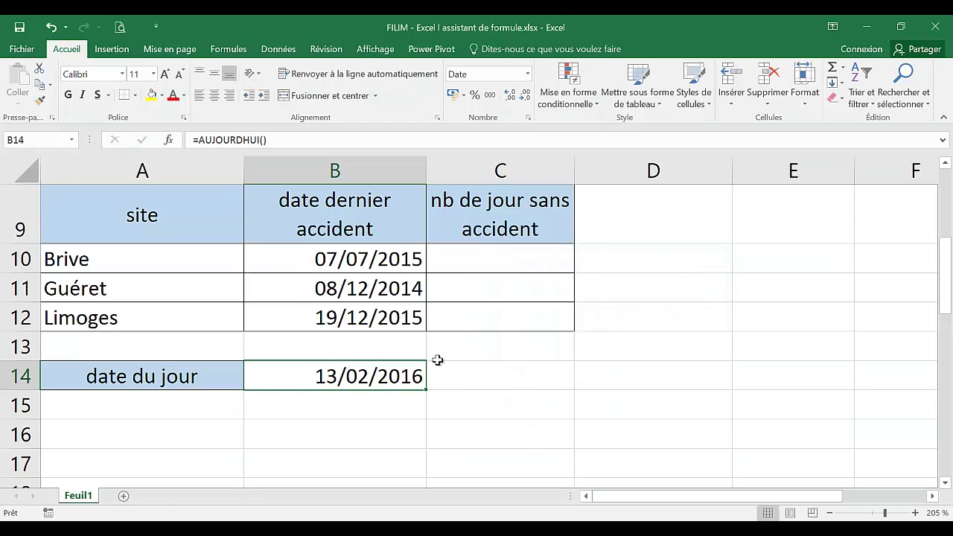
- Enter the formula =$B$14-B10 in cell C10 to calculate Brive's days without accident, with the date du jour reference absolute
click(485, 260)
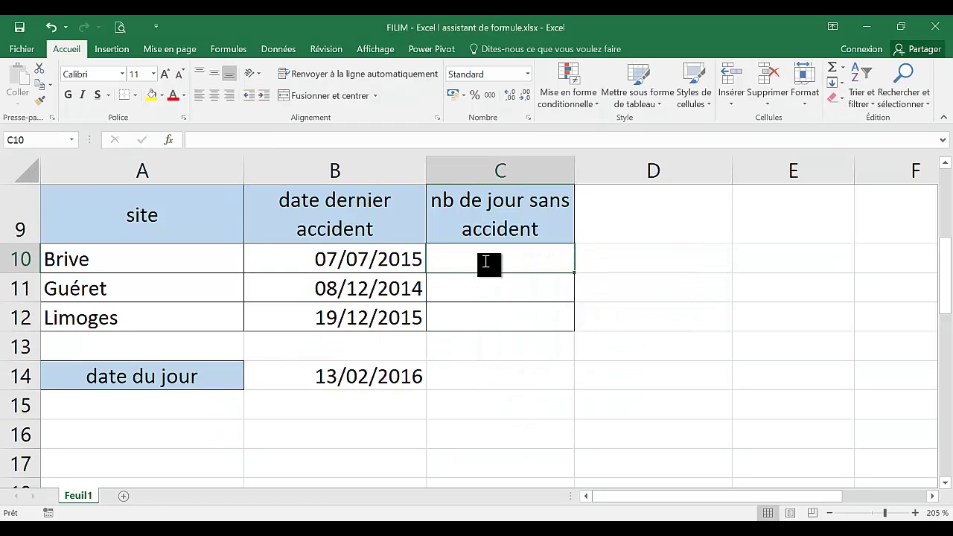
text(=)
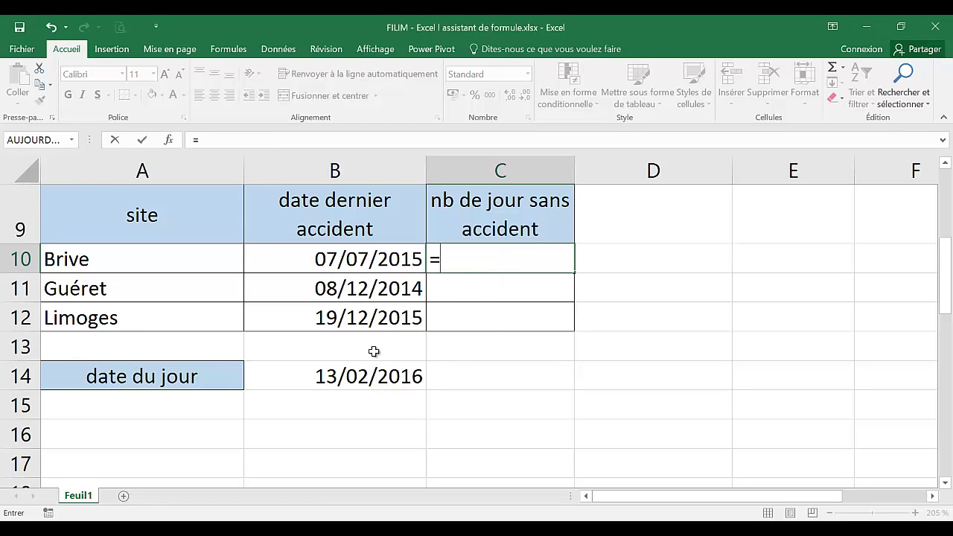
click(358, 377)
text(-)
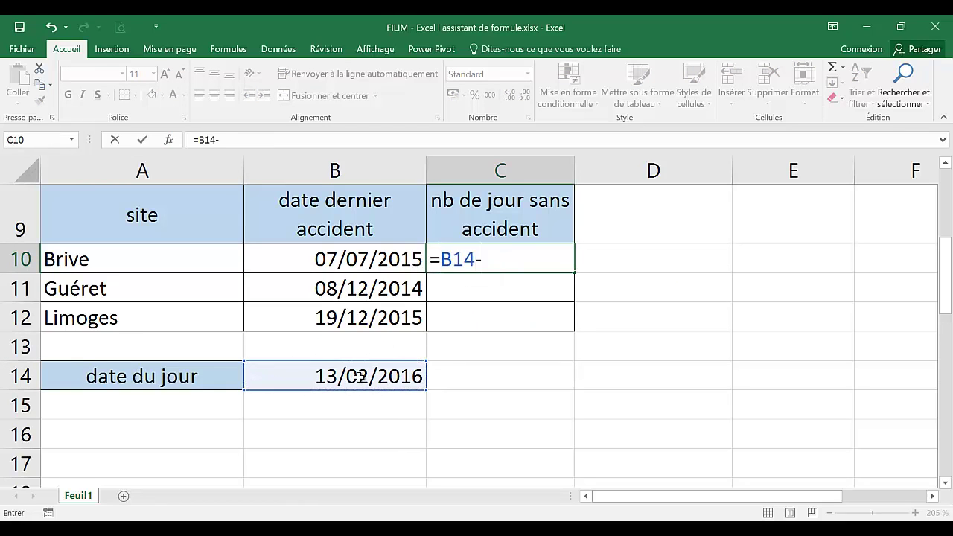
click(319, 259)
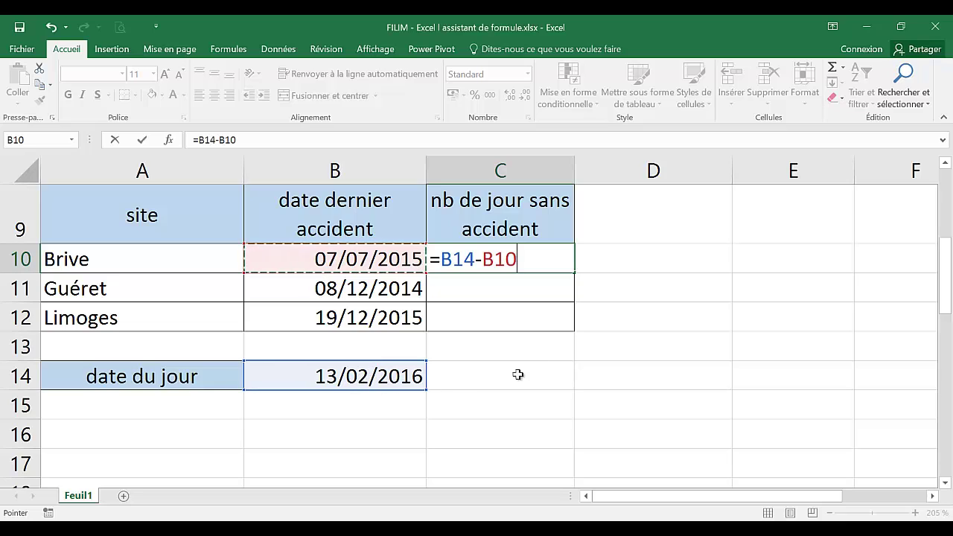
click(456, 258)
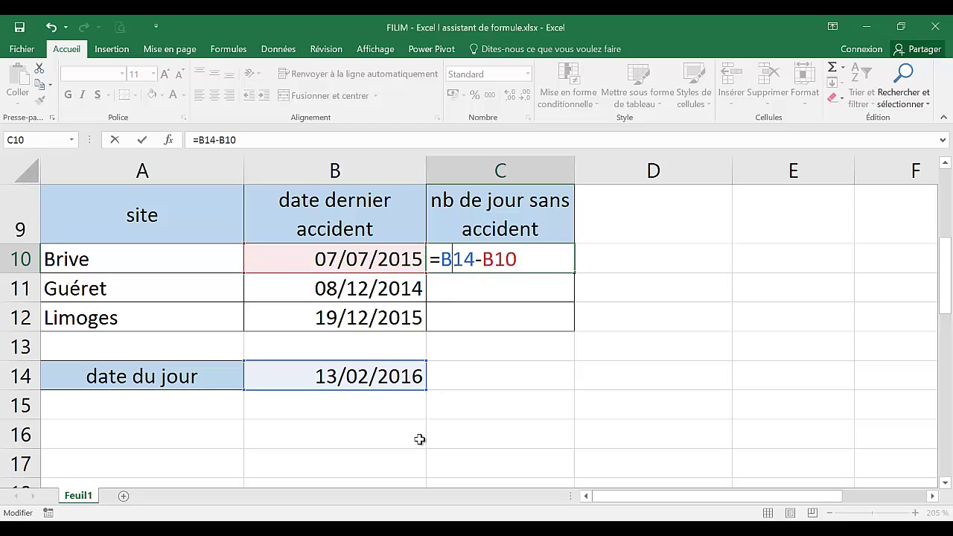
key(F4)
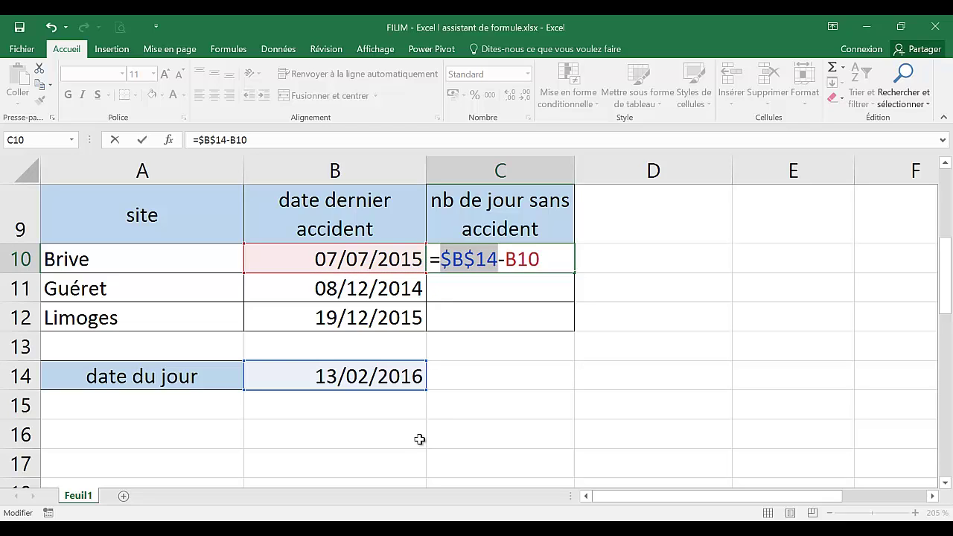
key(Return)
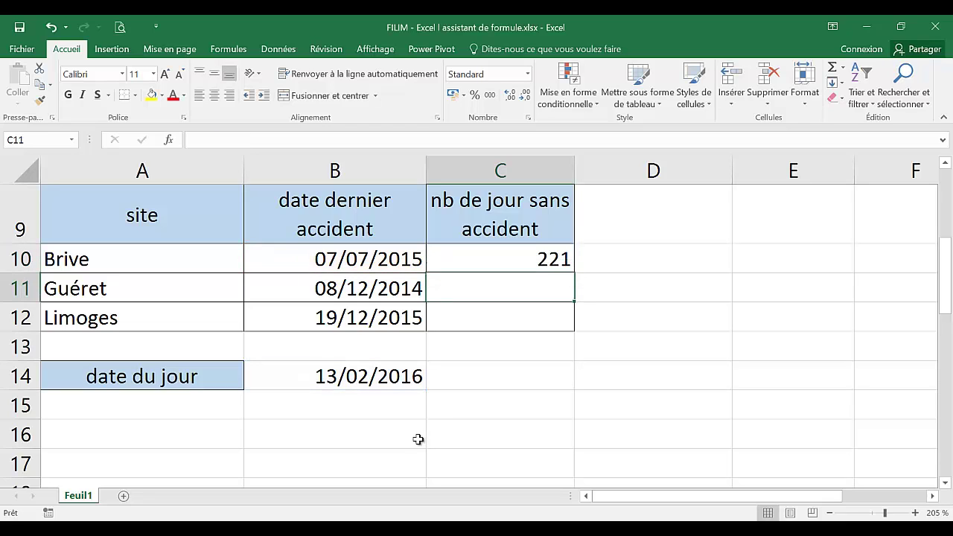
- Copy the days-without-accident formula from C10 down to the Guéret and Limoges rows
click(519, 262)
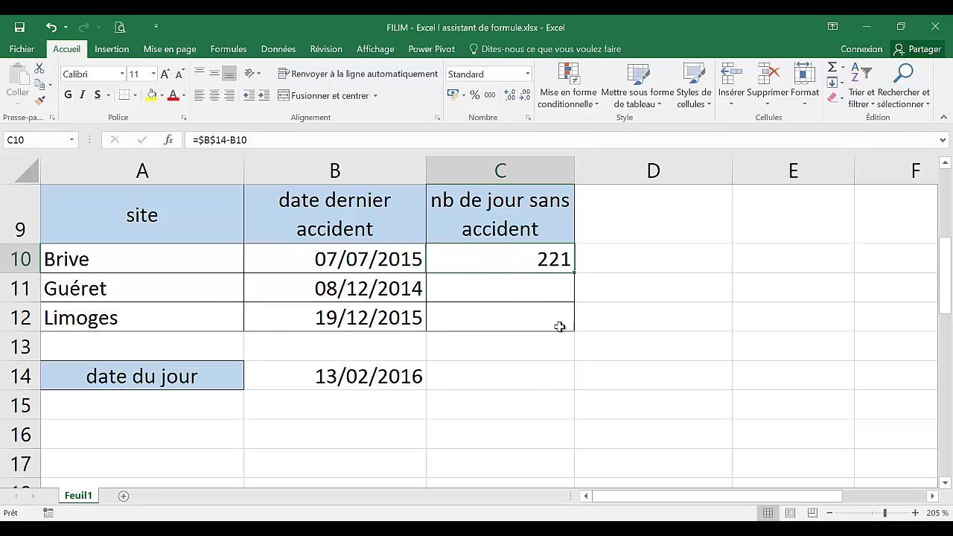
double_click(576, 273)
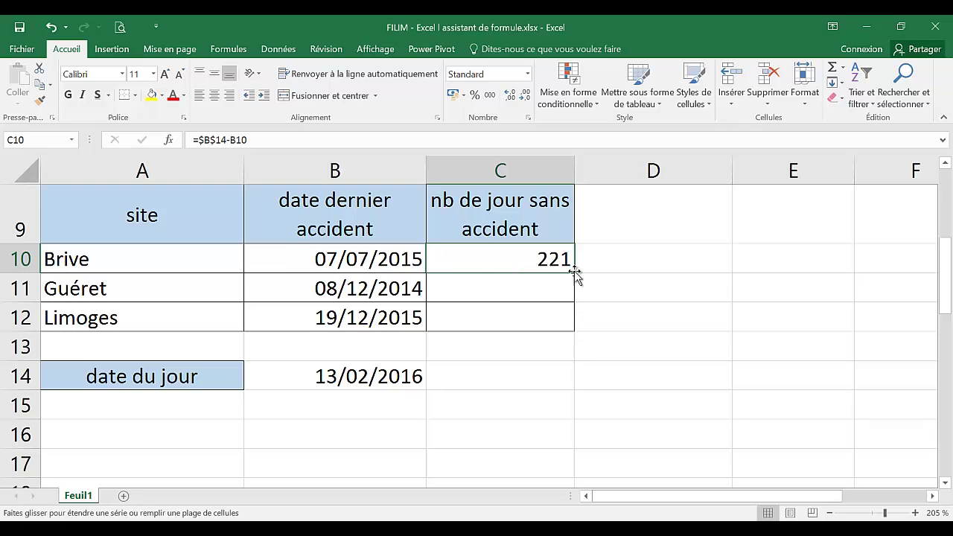
click(505, 414)
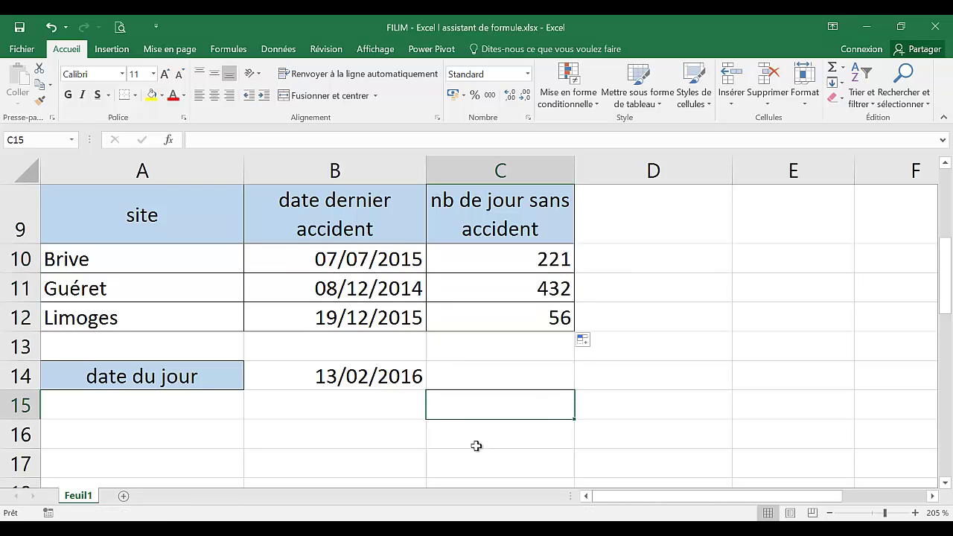
- Examine the delivery table's orders and weights, together with the truck capacity above it
scroll(376, 406, down, 3)
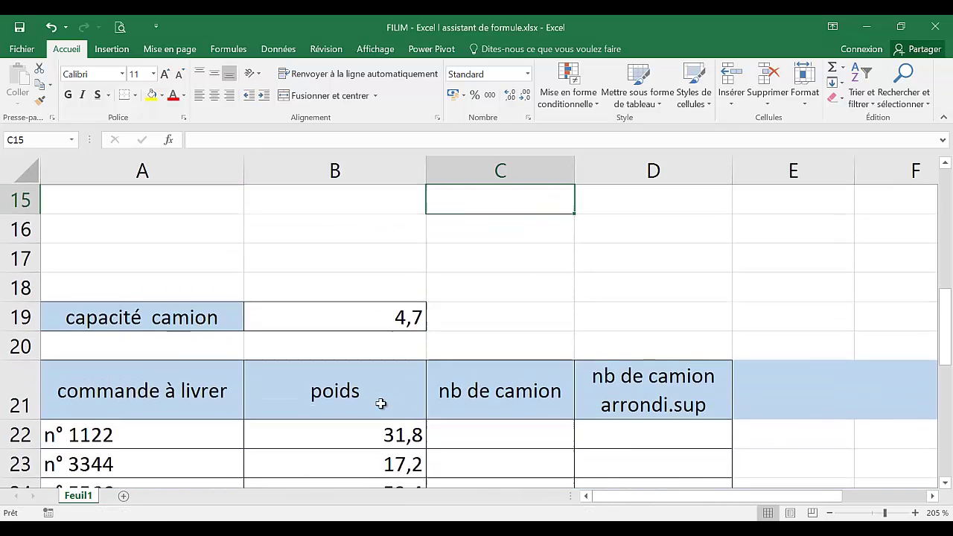
click(947, 483)
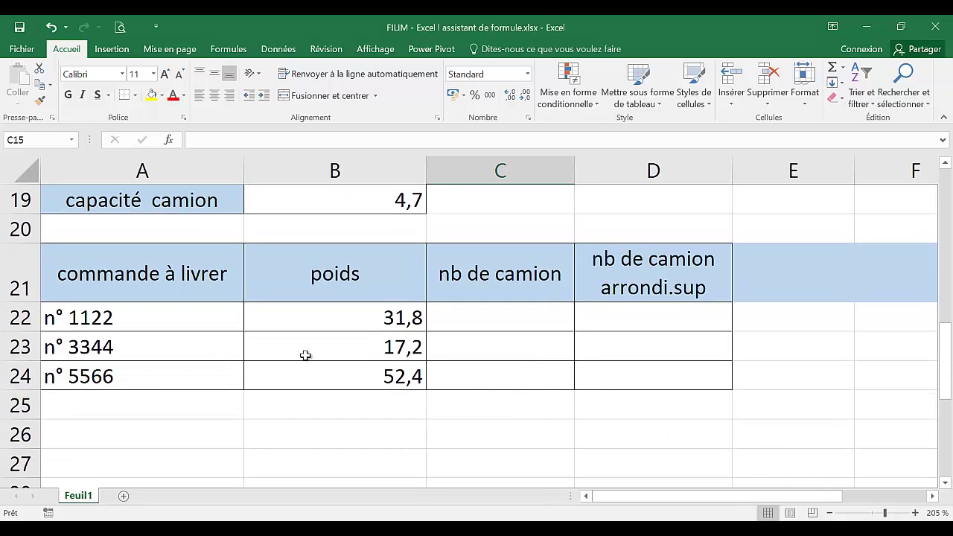
click(195, 328)
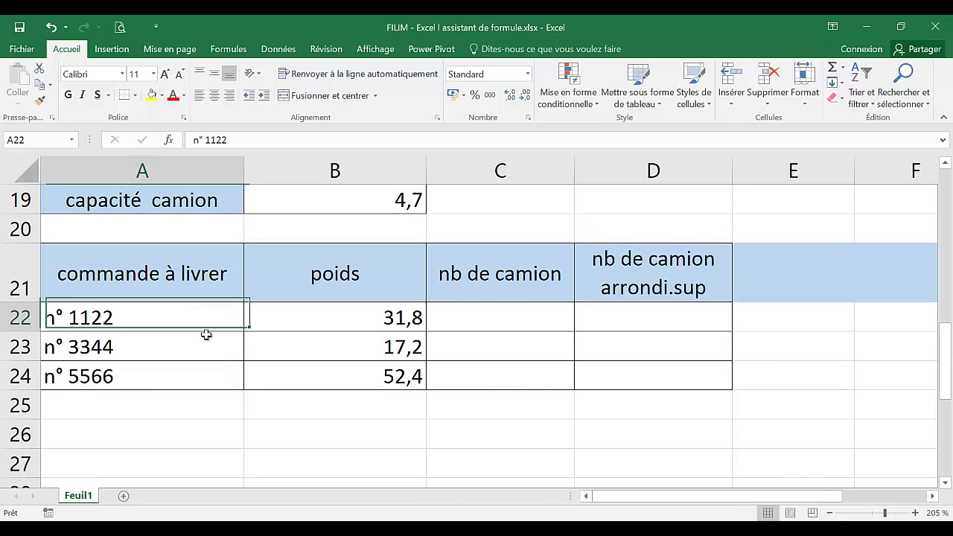
click(202, 348)
click(200, 372)
click(333, 319)
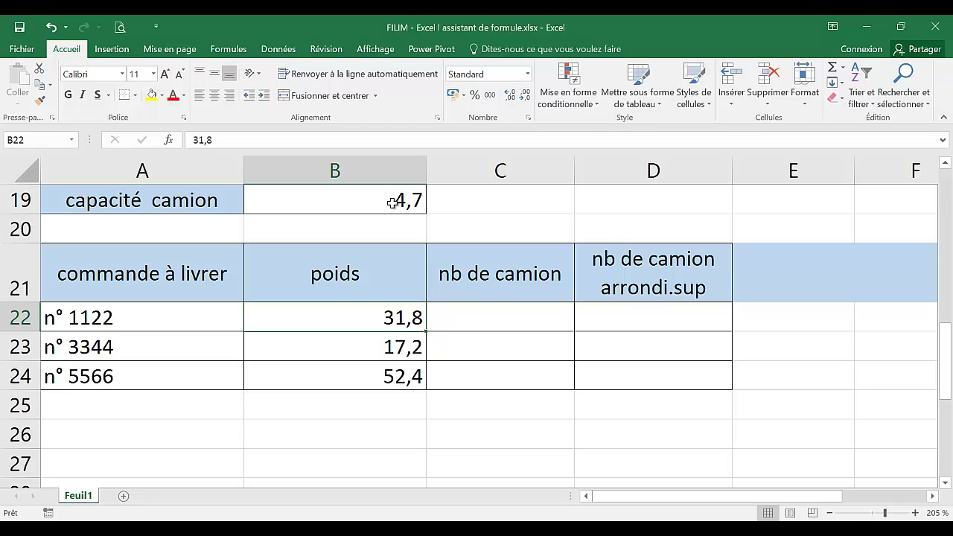
- Enter the formula =B22/$B$19 in cell C22 to divide the first order's weight by the fixed truck capacity
click(478, 322)
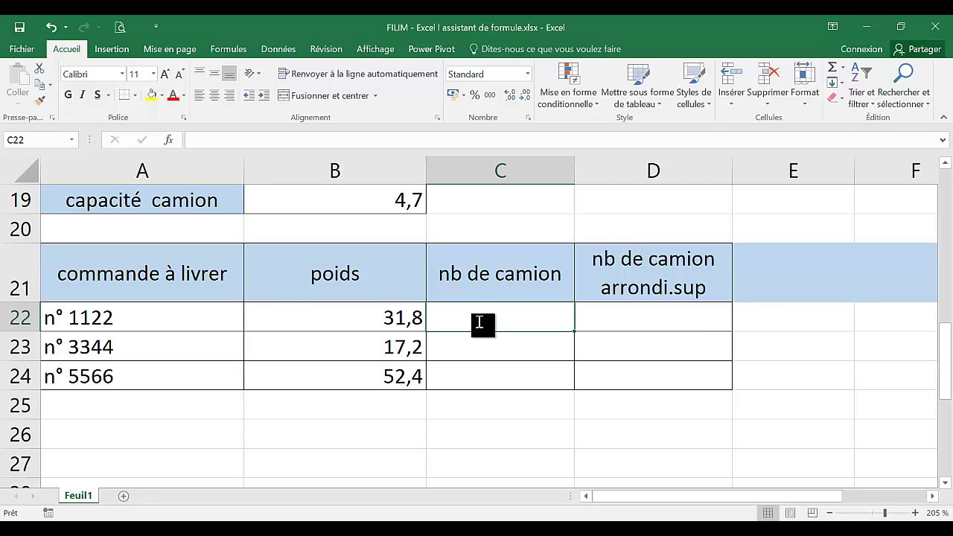
text(=)
click(386, 318)
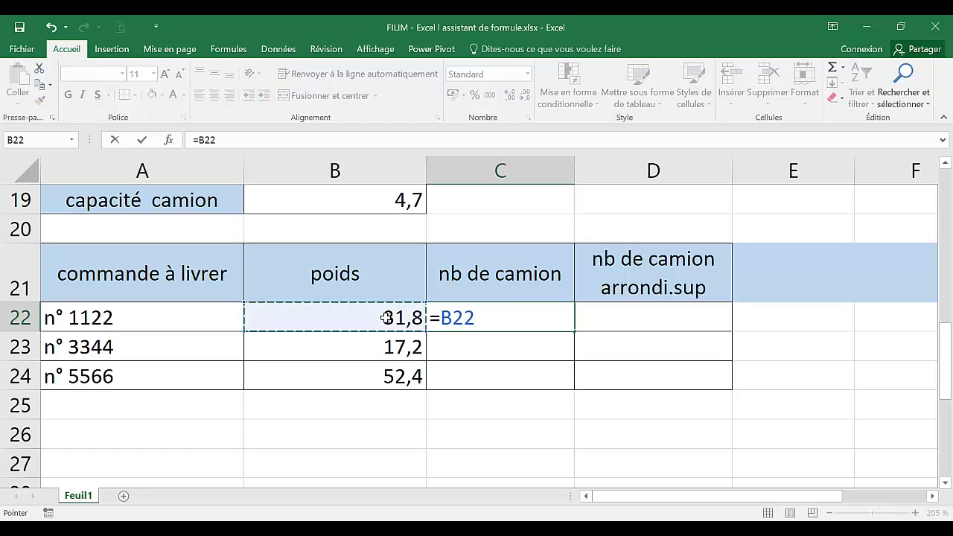
text(/)
click(379, 201)
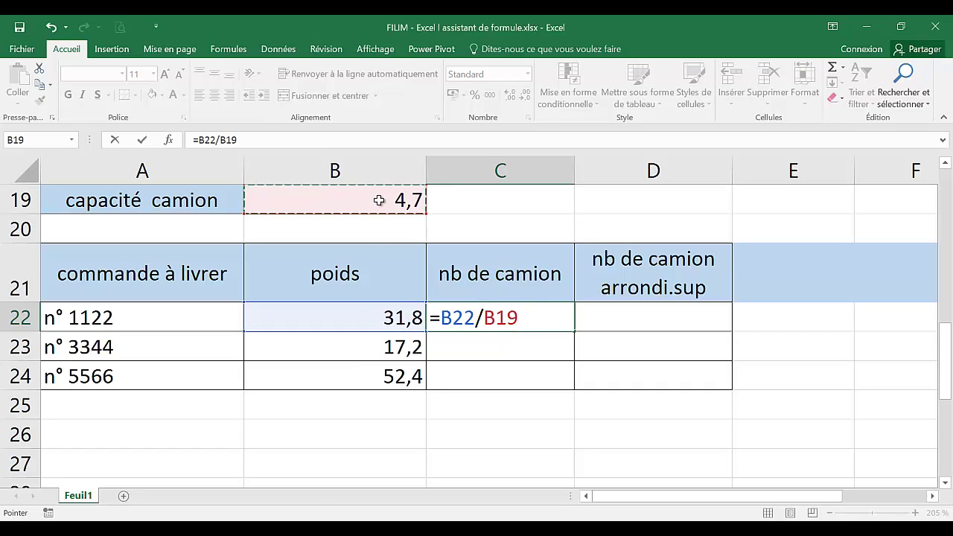
key(F4)
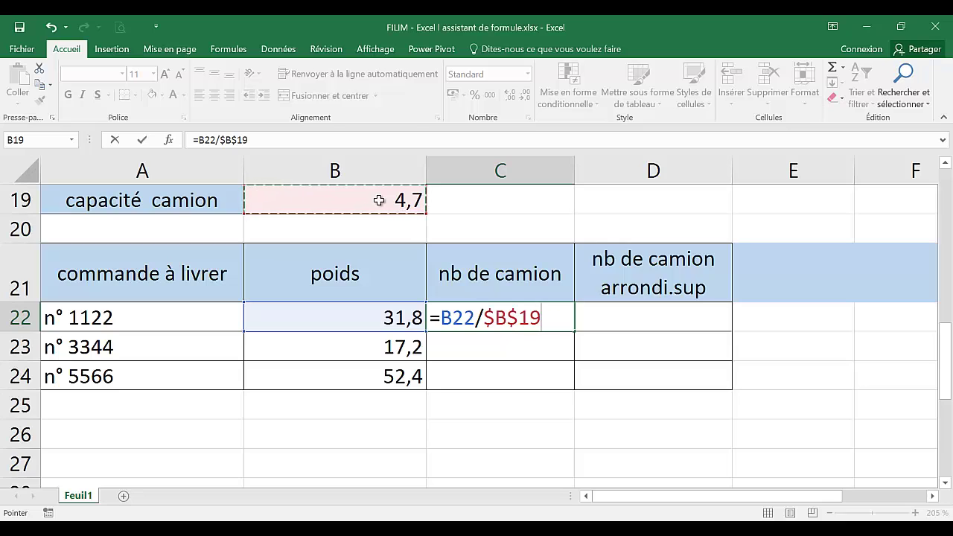
key(Return)
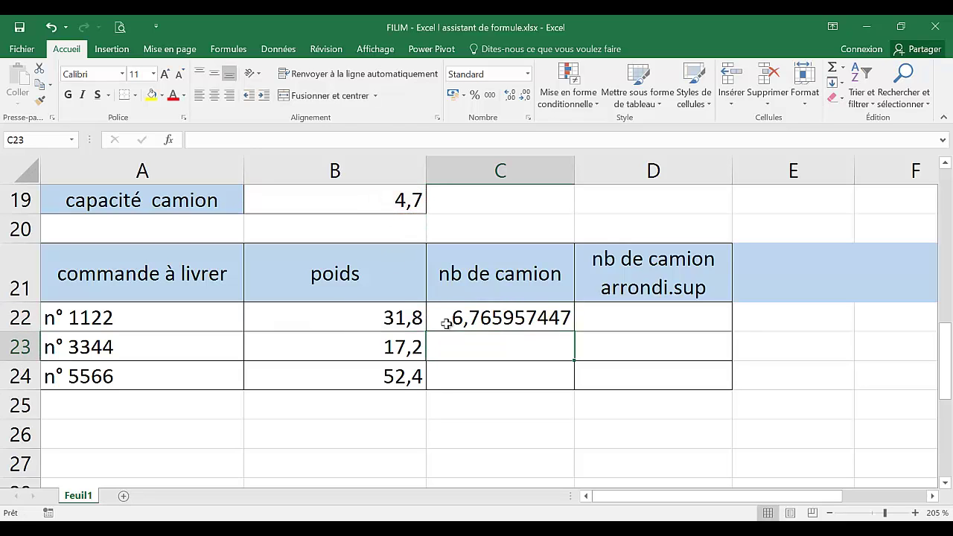
click(528, 322)
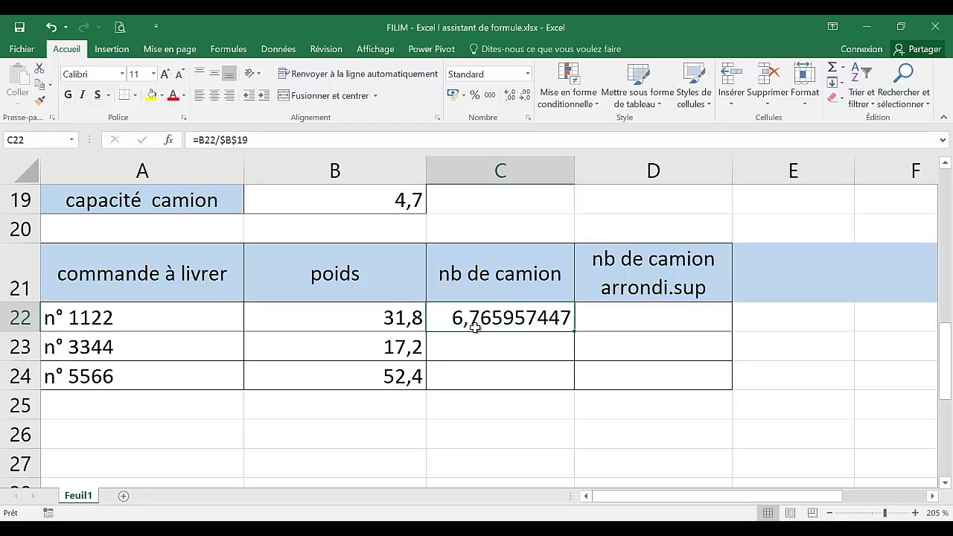
- Insert the ARRONDI.SUP function from the Math & Trigo category in cell D22 with the function assistant
click(648, 316)
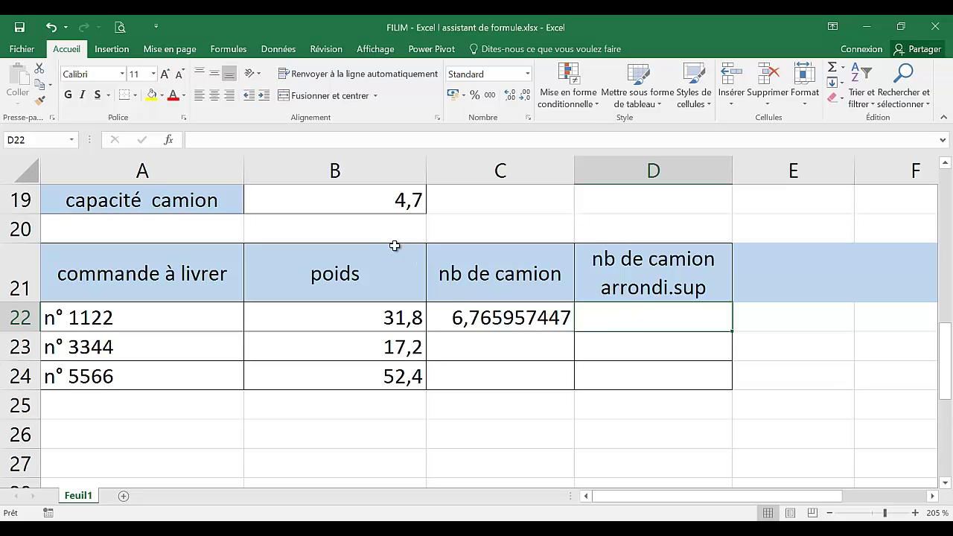
click(169, 140)
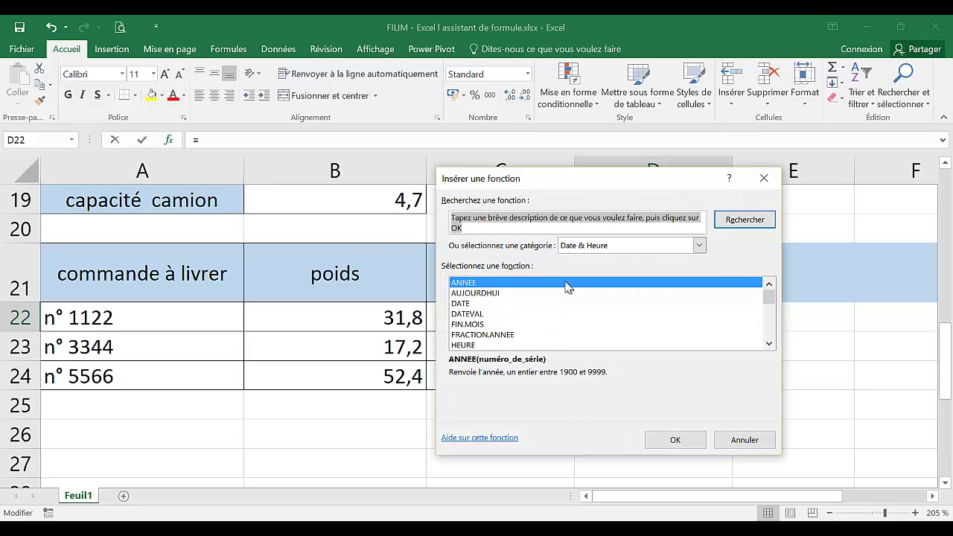
click(596, 248)
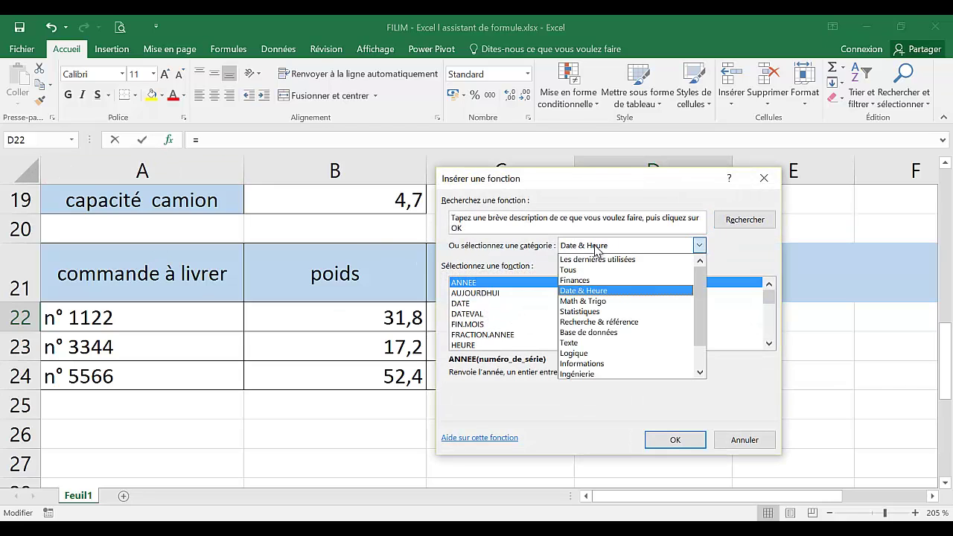
click(594, 301)
click(542, 306)
scroll(541, 312, down, 4)
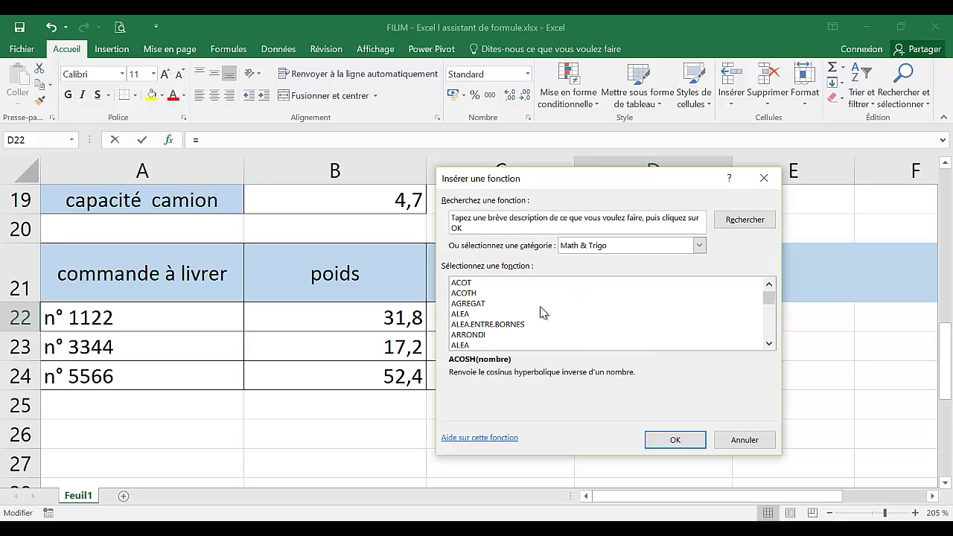
click(770, 283)
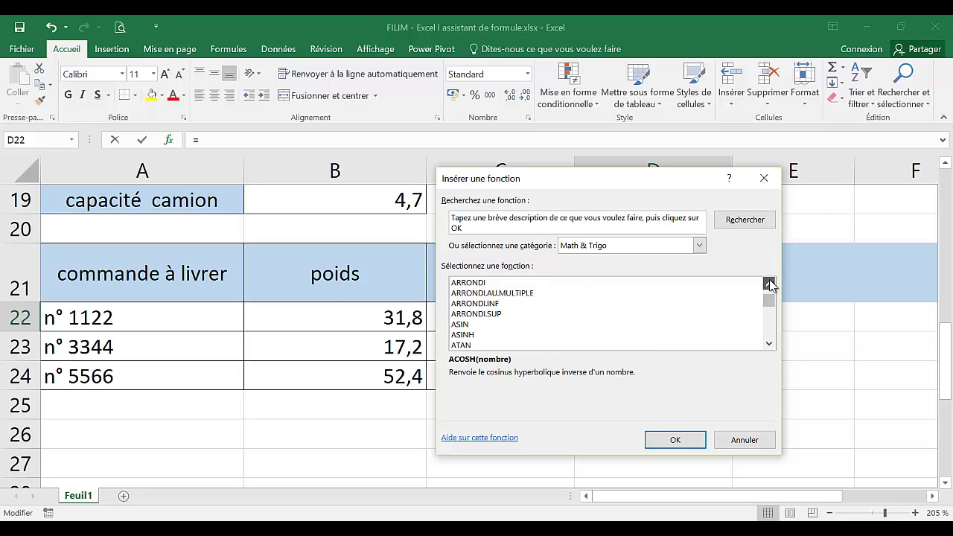
click(490, 315)
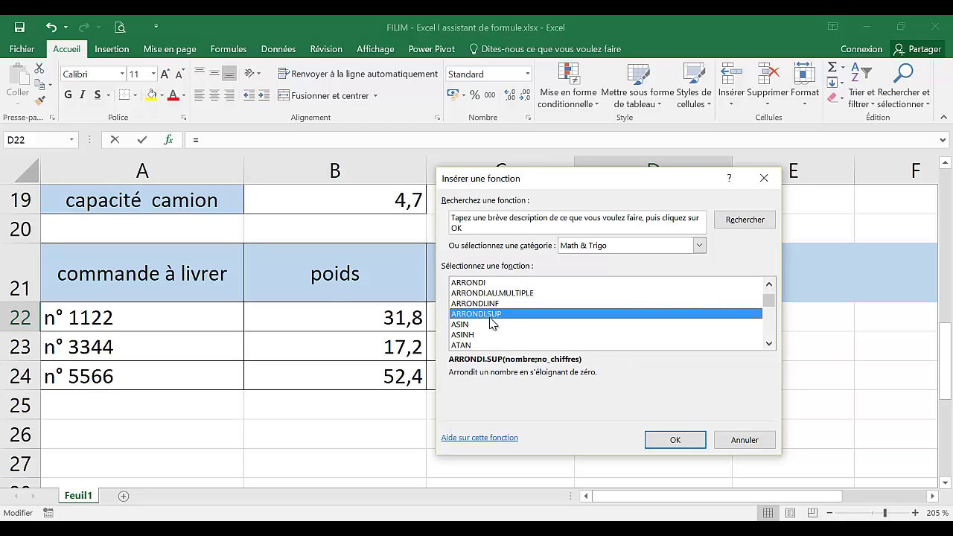
click(674, 440)
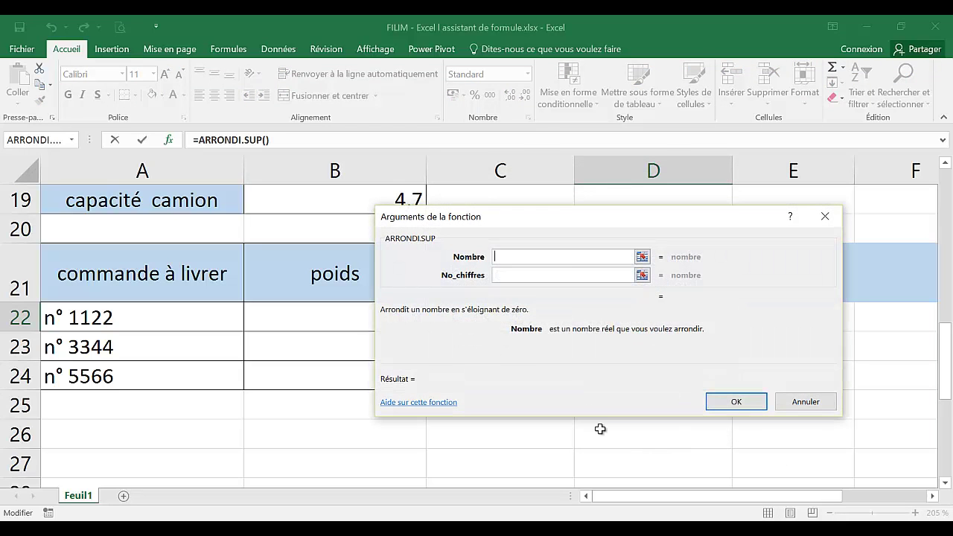
- Set the ARRONDI.SUP arguments to Nombre C22 and No_chiffres 0, and validate the function
drag(559, 222, 495, 350)
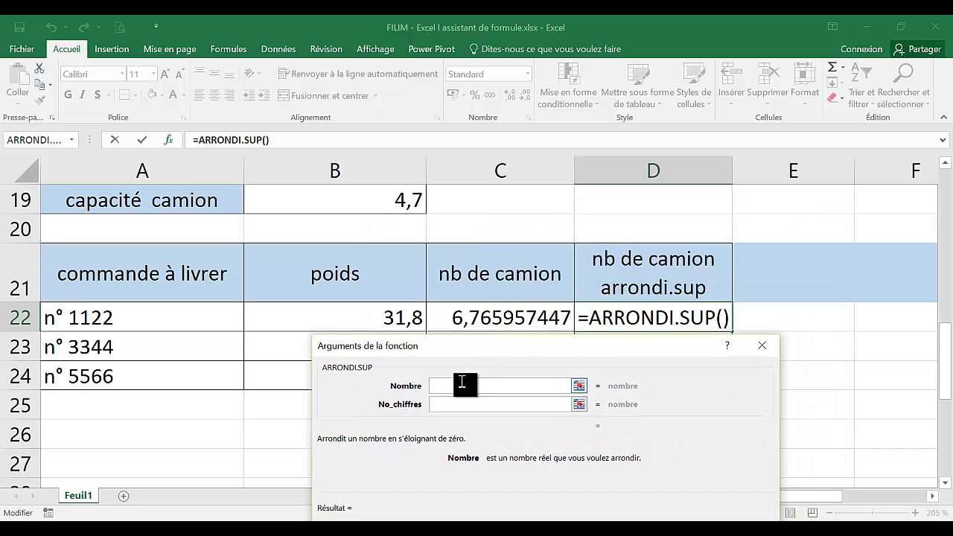
click(496, 316)
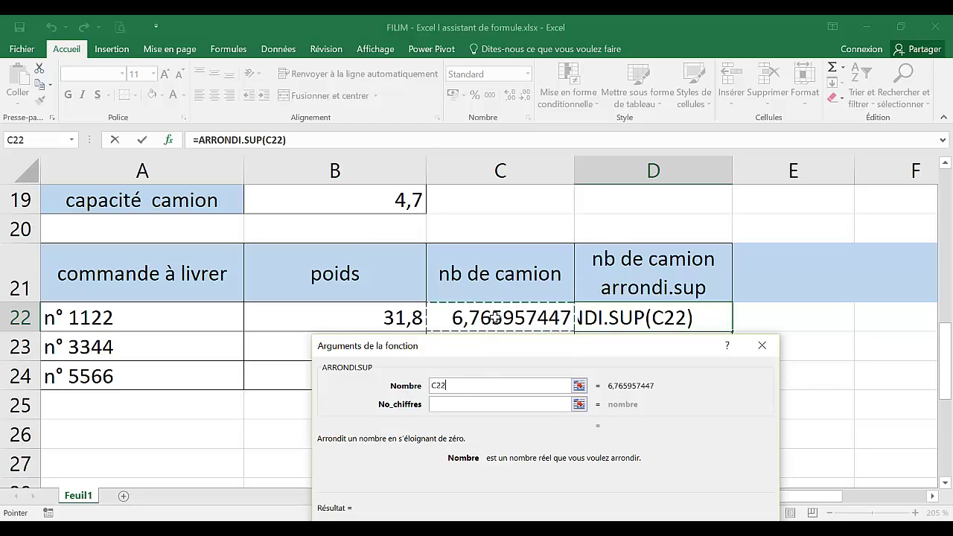
click(439, 404)
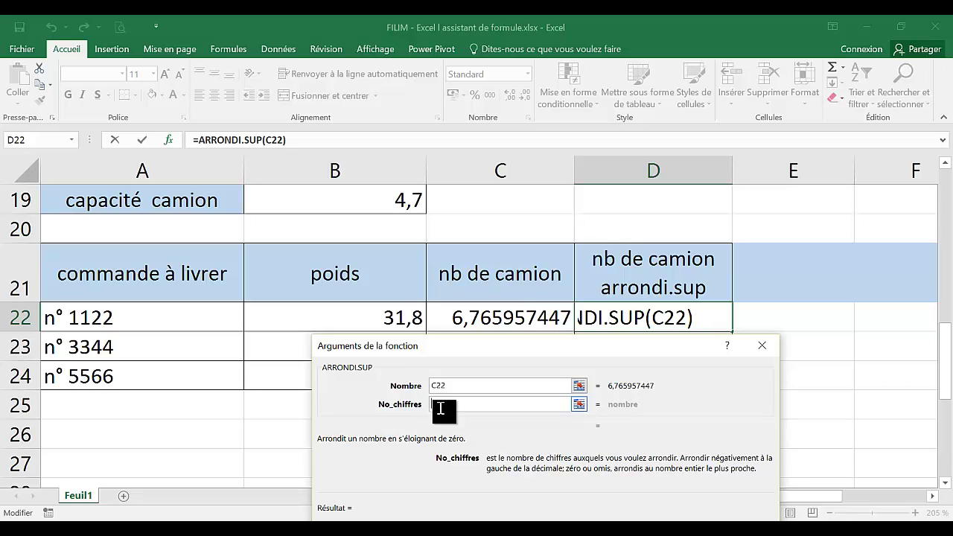
text(0)
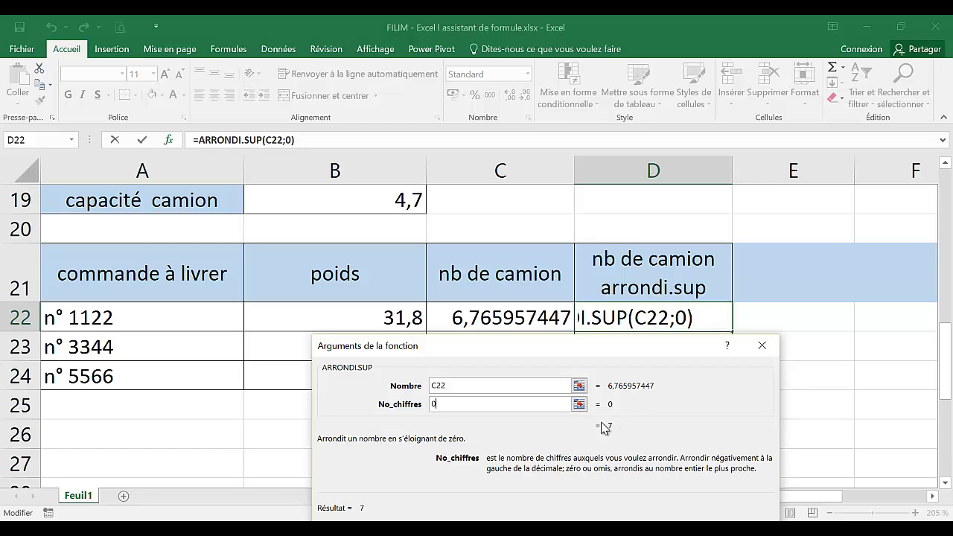
key(Return)
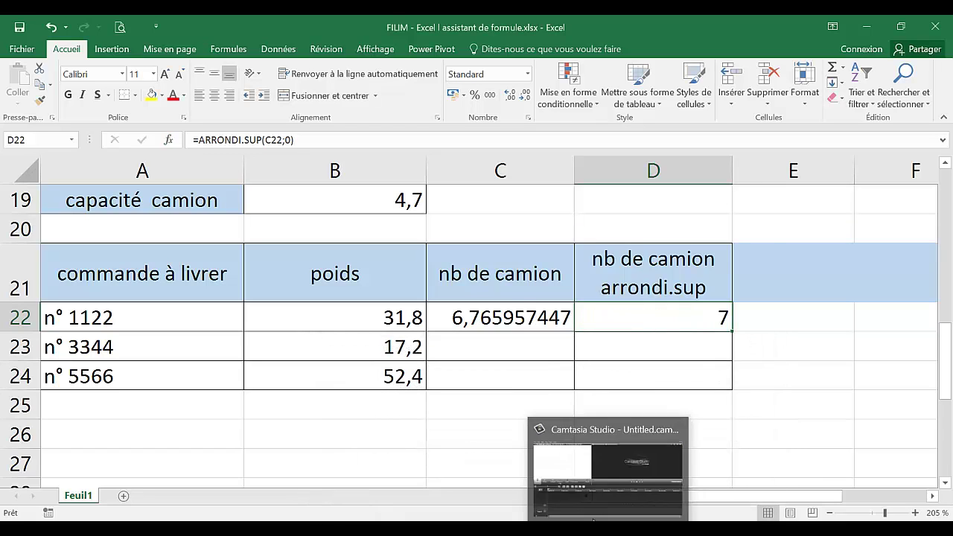
- Copy both truck count formulas in C22:D22 down to row 24
drag(498, 318, 672, 323)
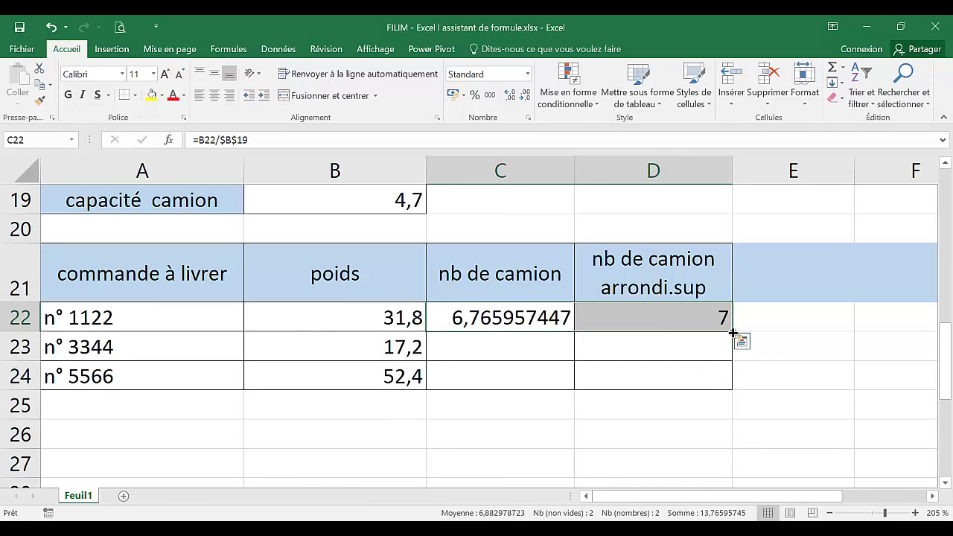
drag(733, 332, 733, 380)
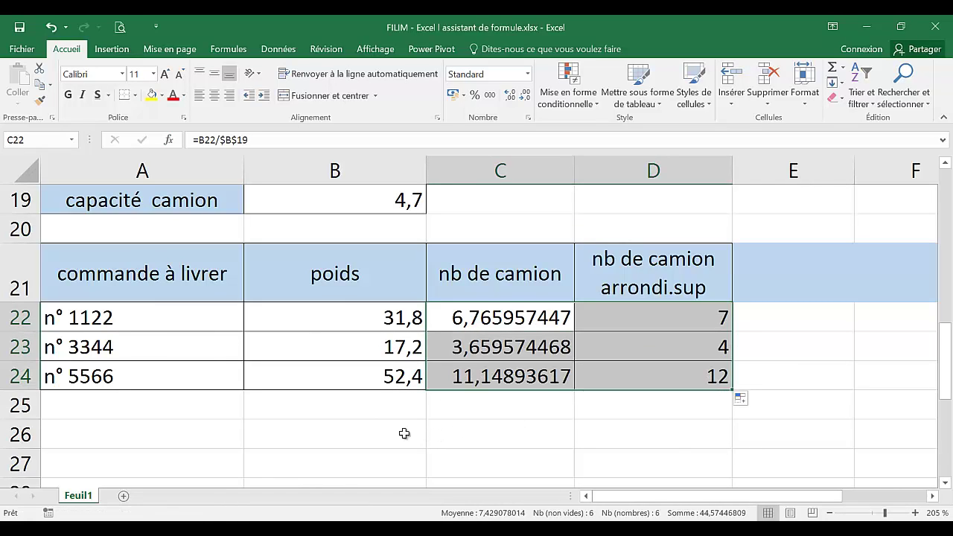
click(362, 423)
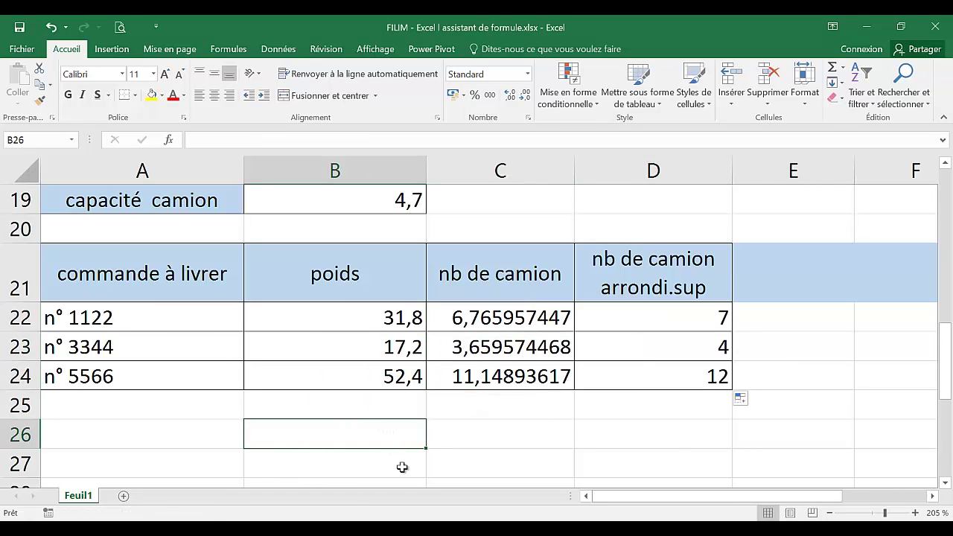
- Examine the table of employees using a personal vehicle, its three document columns, the blank cells and the missing-document rows below
scroll(408, 426, down, 3)
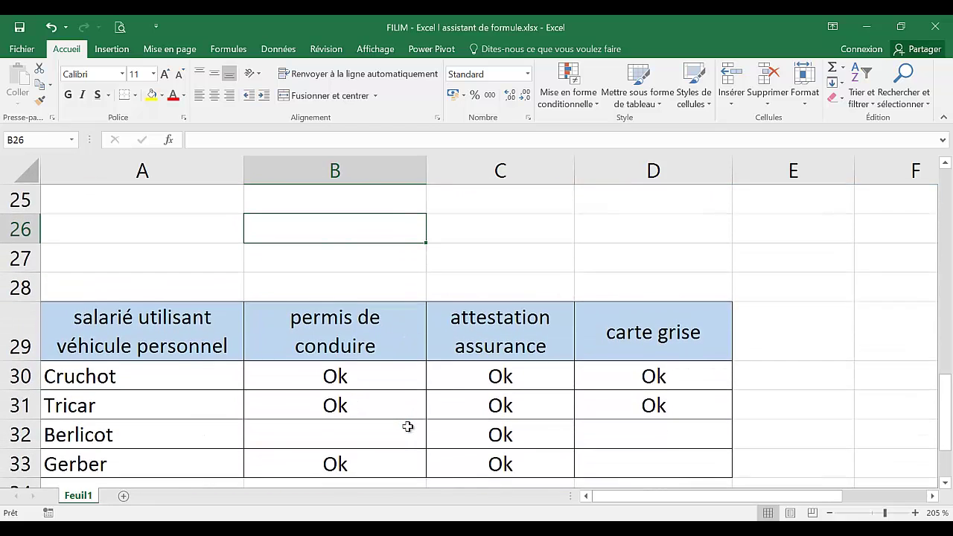
click(946, 485)
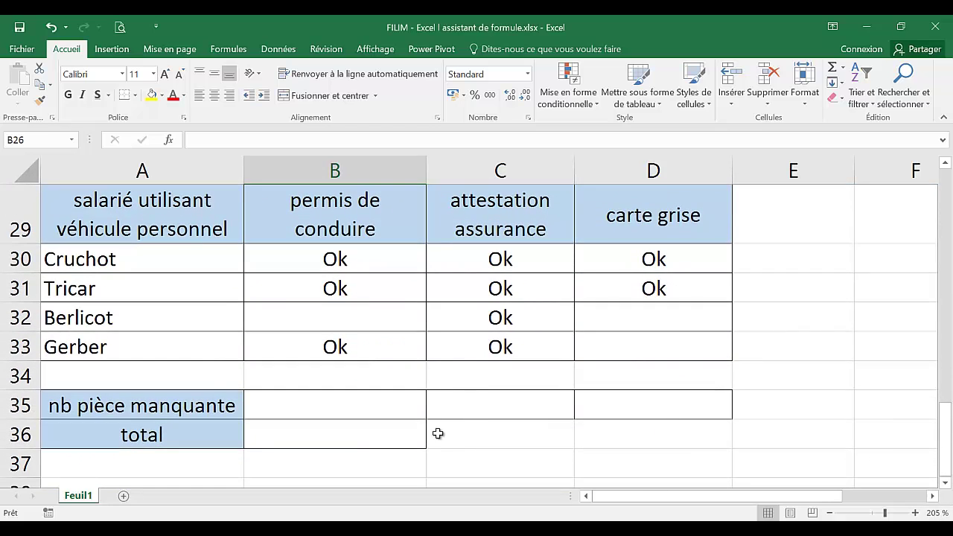
click(169, 264)
click(166, 290)
click(164, 317)
click(169, 346)
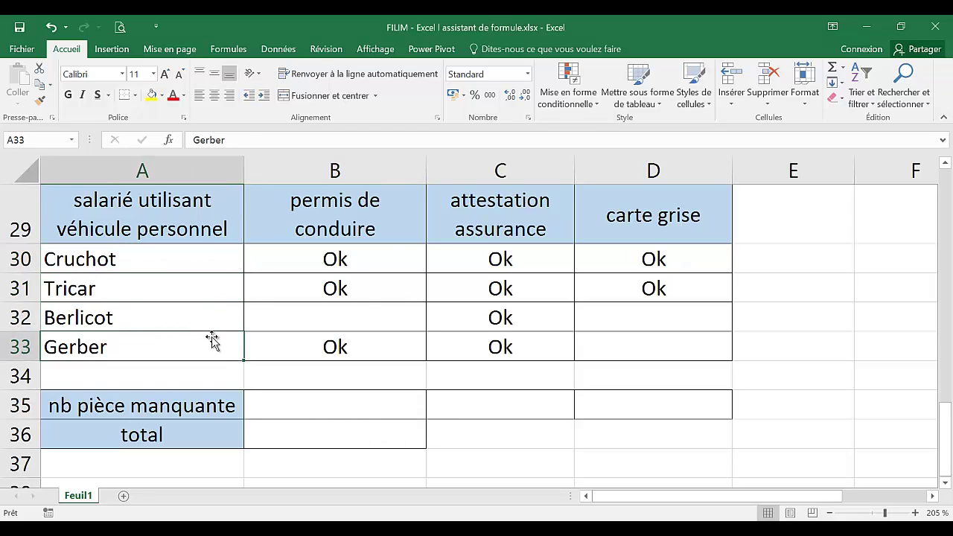
click(385, 226)
click(502, 224)
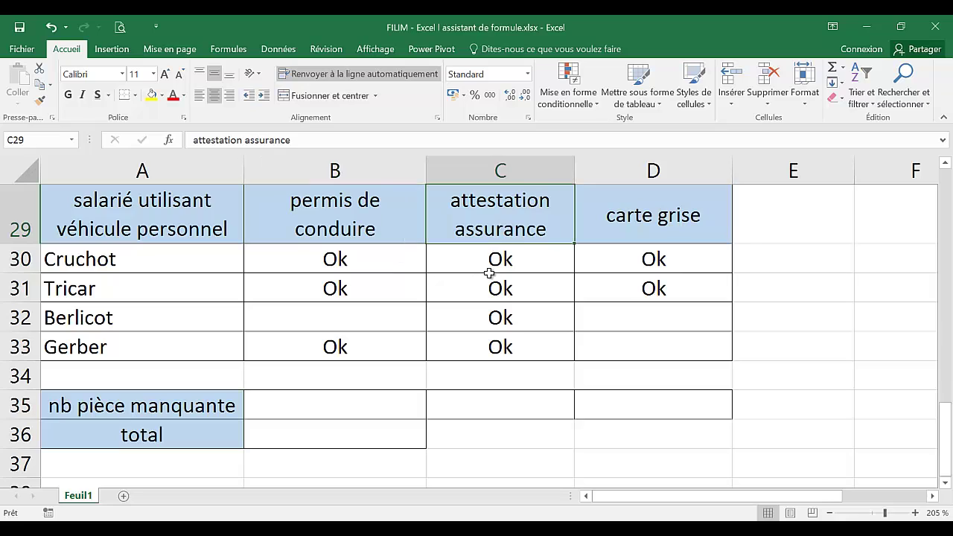
click(625, 228)
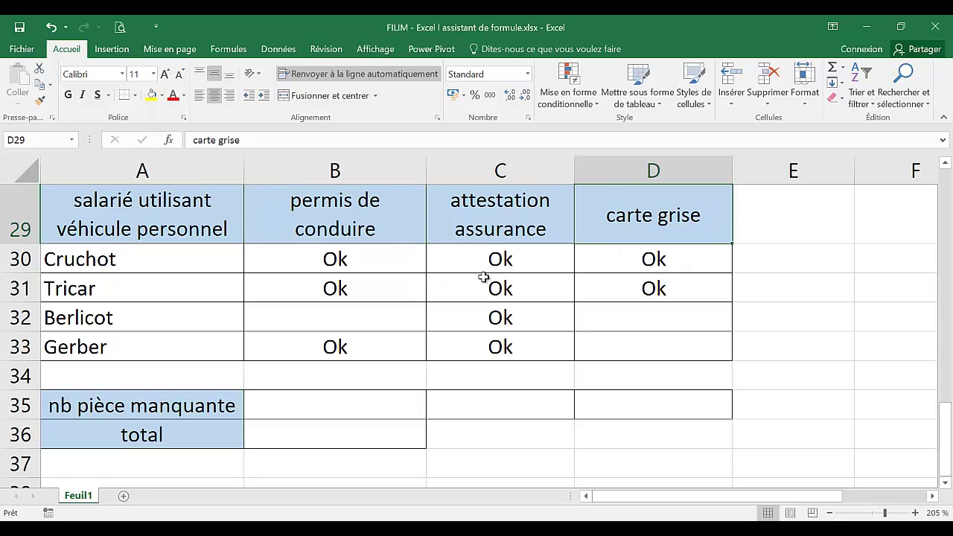
click(181, 272)
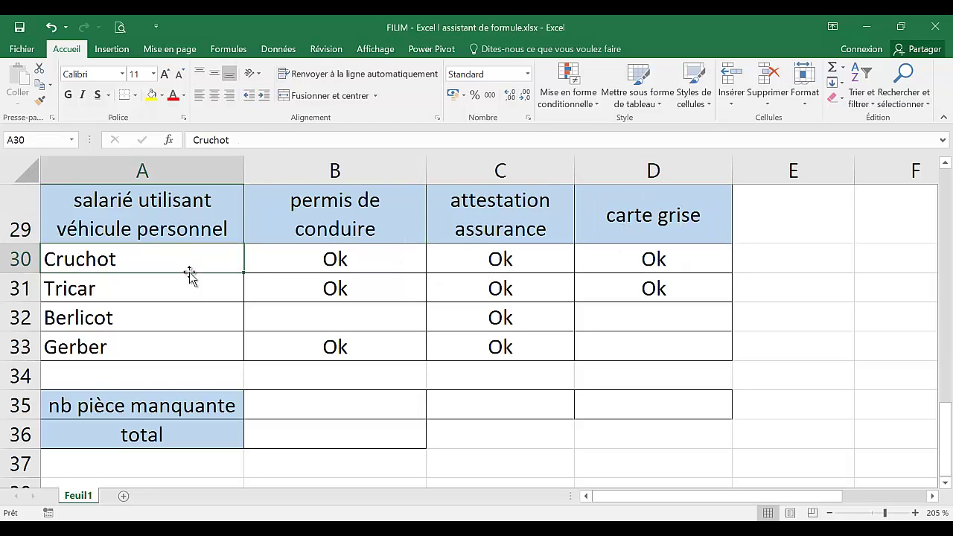
click(391, 262)
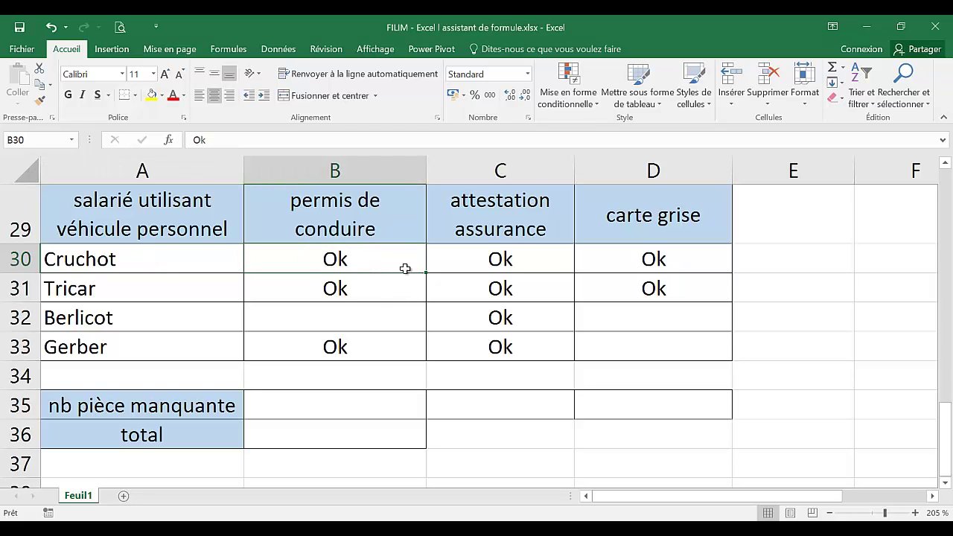
click(554, 266)
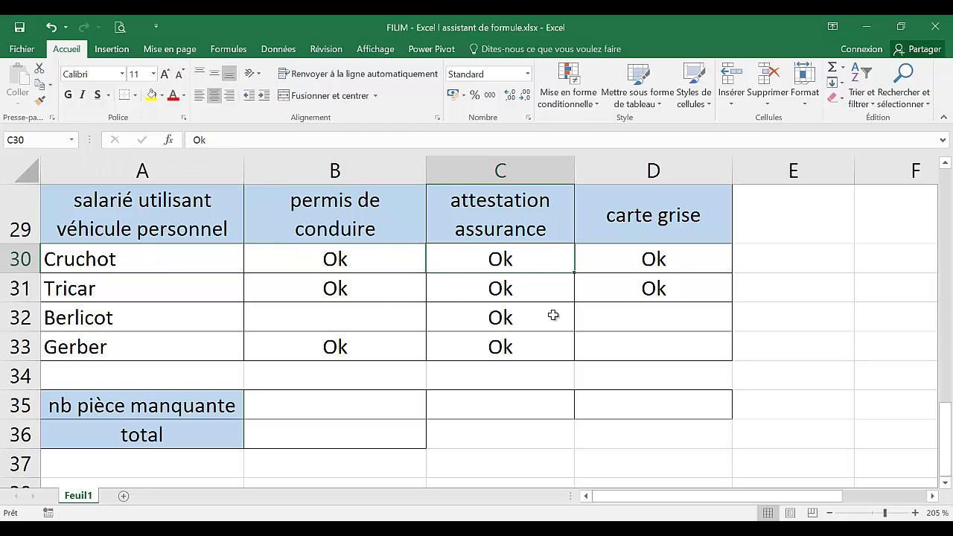
click(626, 258)
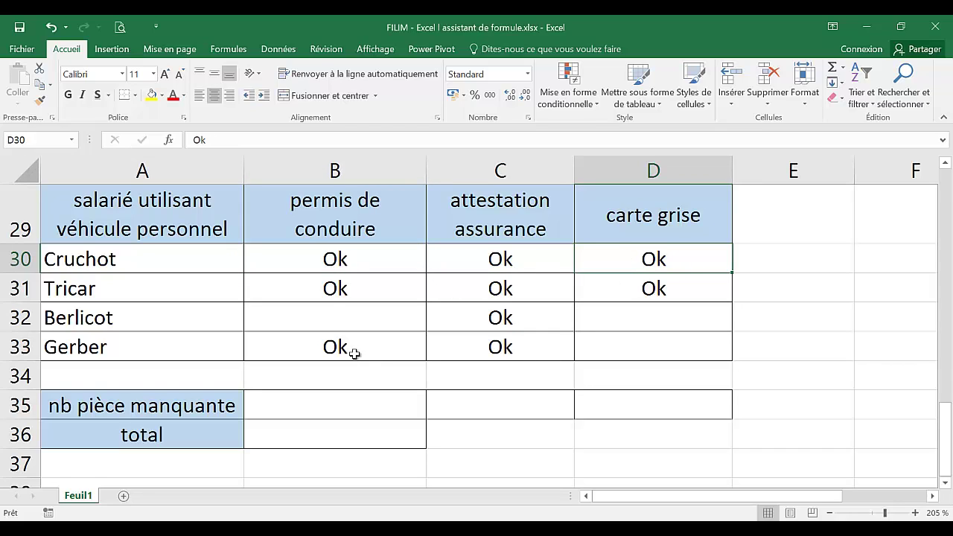
click(20, 347)
click(499, 432)
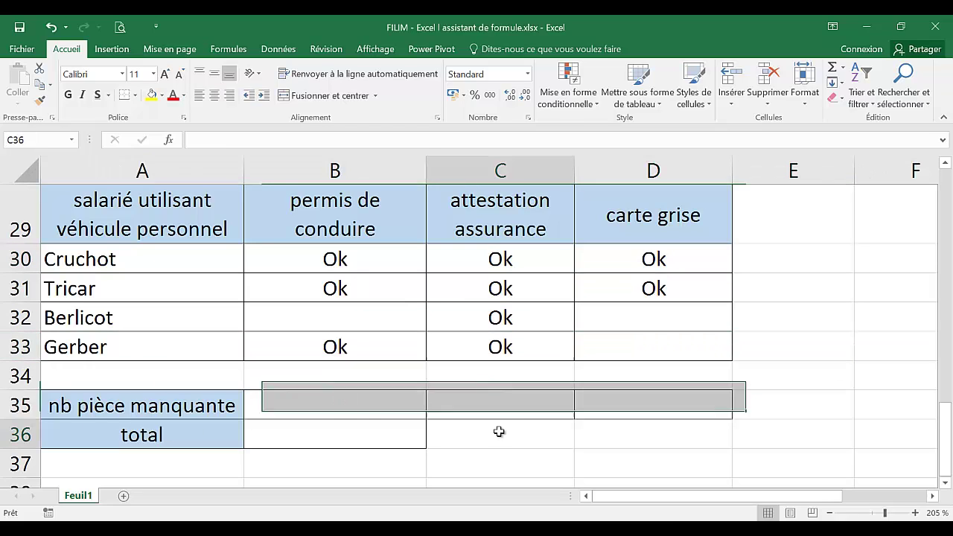
click(642, 348)
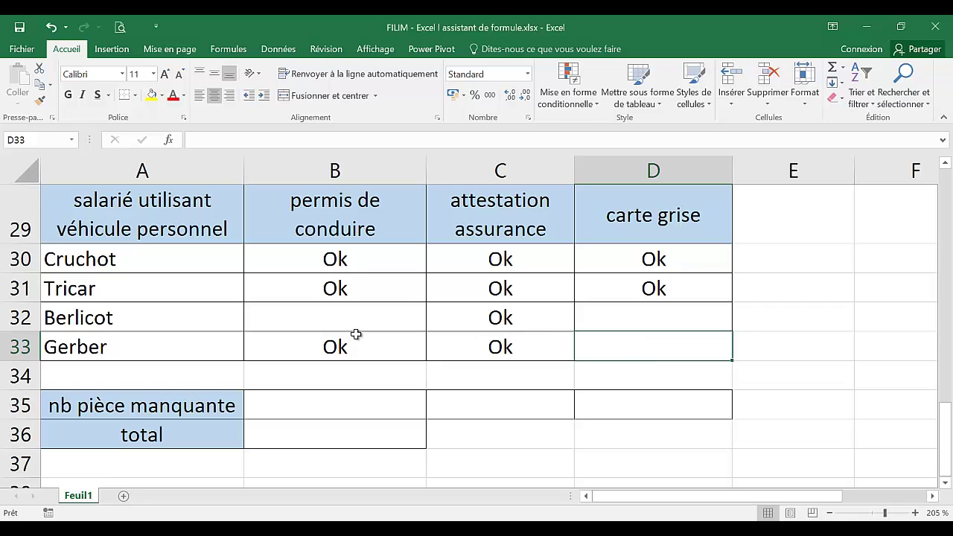
click(33, 406)
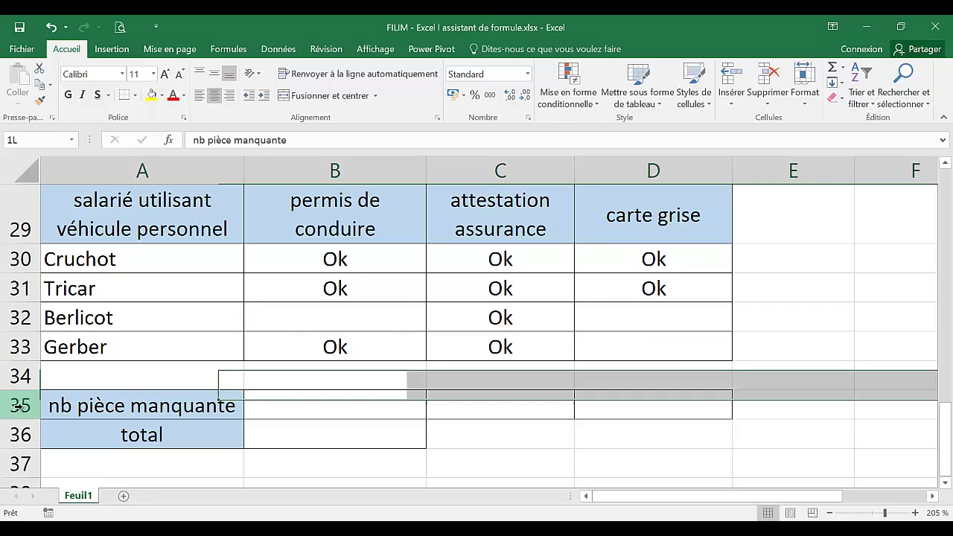
click(349, 408)
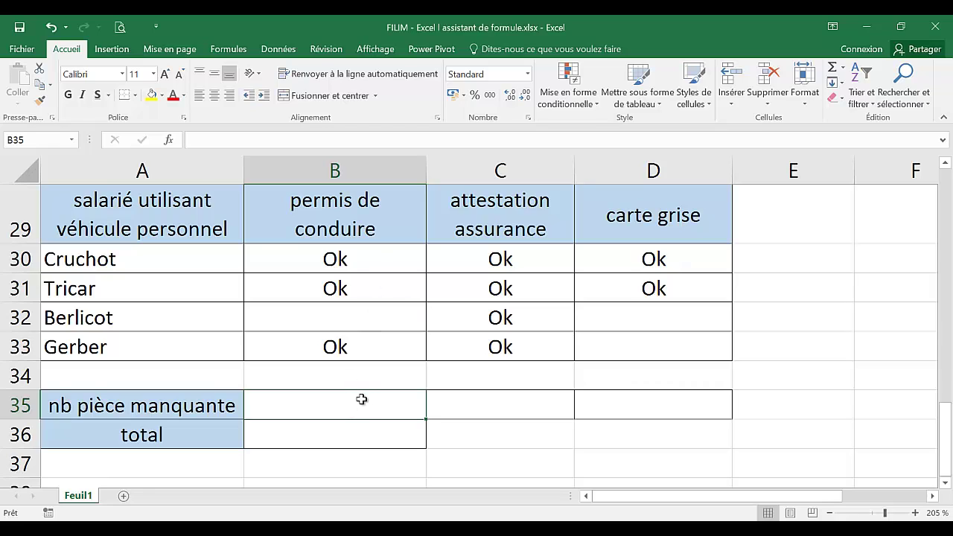
drag(374, 259, 300, 339)
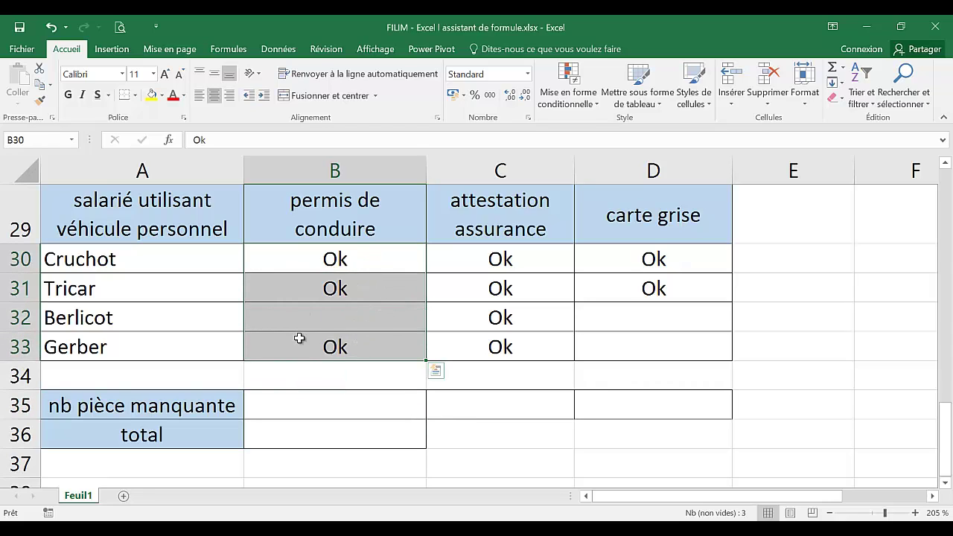
- Open the function assistant for cell B35 and switch the function category from Math & Trigo to Tous
click(301, 406)
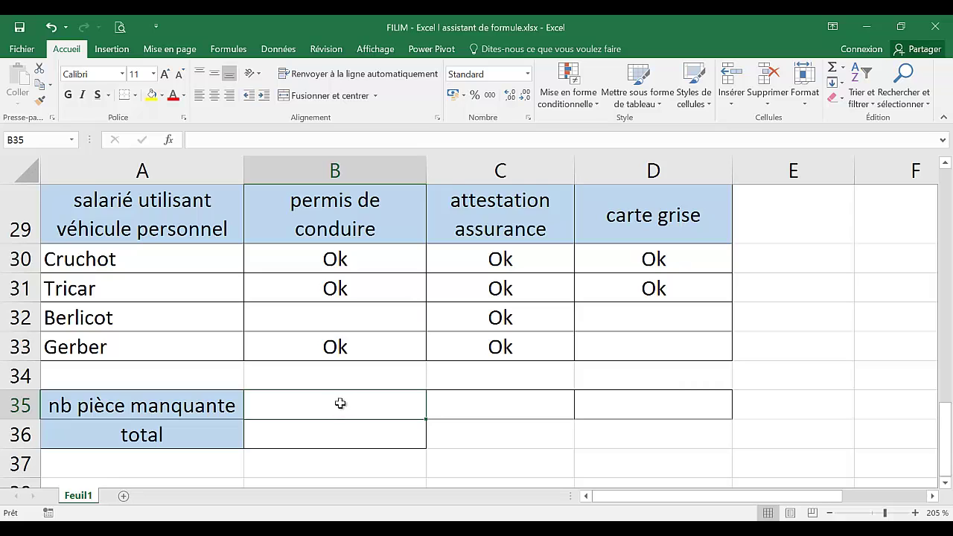
click(169, 140)
click(458, 365)
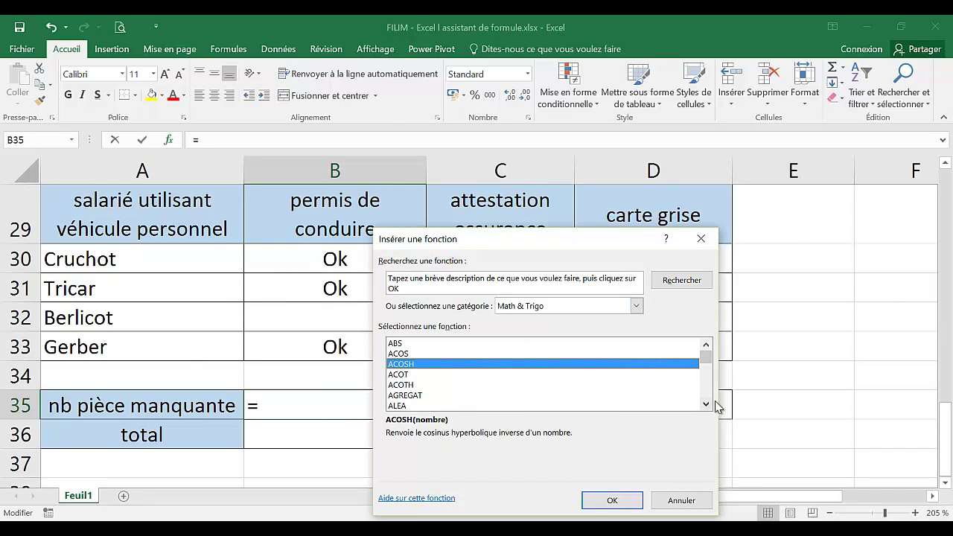
drag(706, 357, 704, 384)
click(706, 343)
click(706, 343)
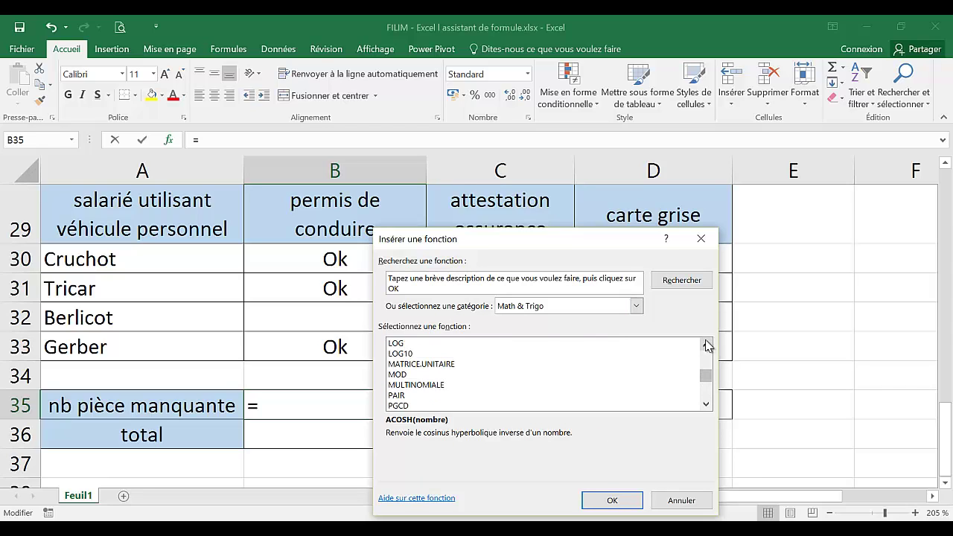
click(706, 344)
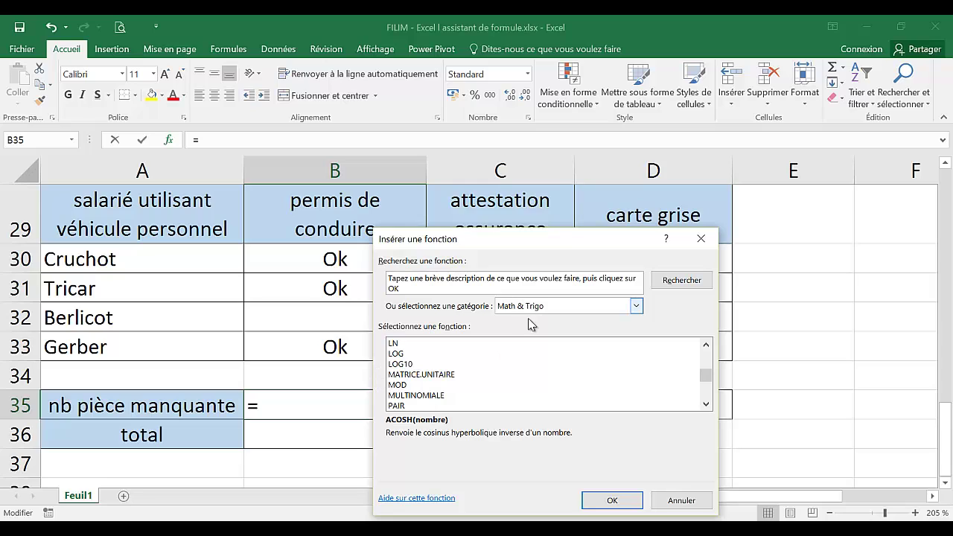
click(636, 306)
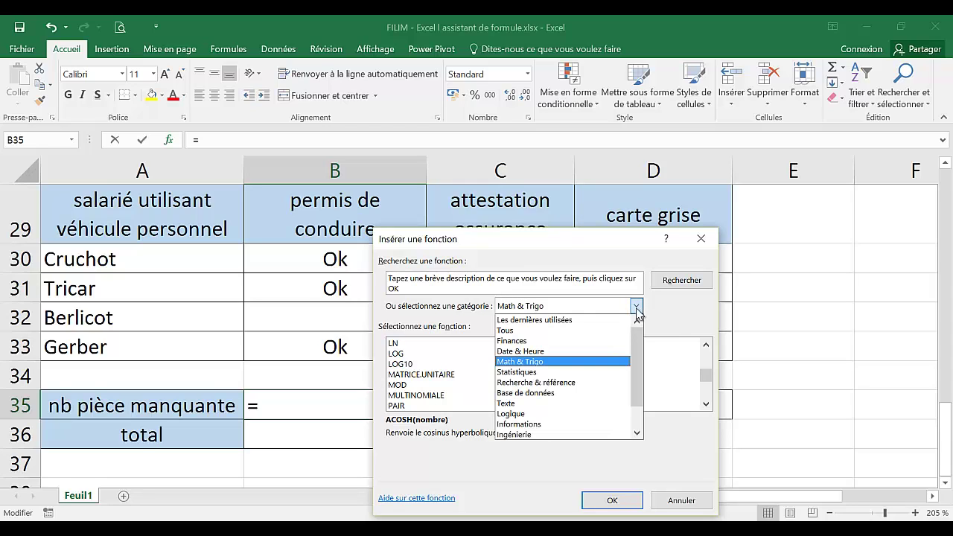
scroll(578, 396, down, 1)
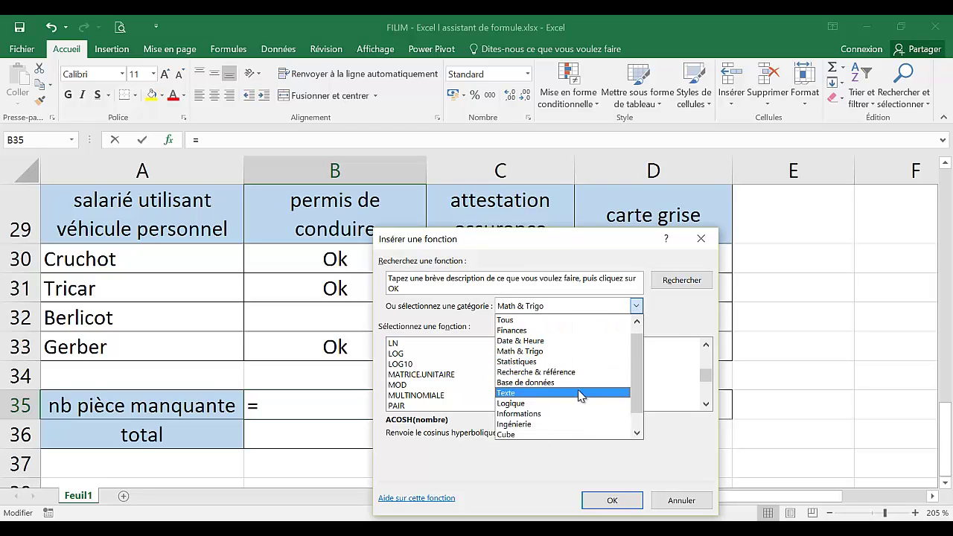
scroll(588, 381, up, 1)
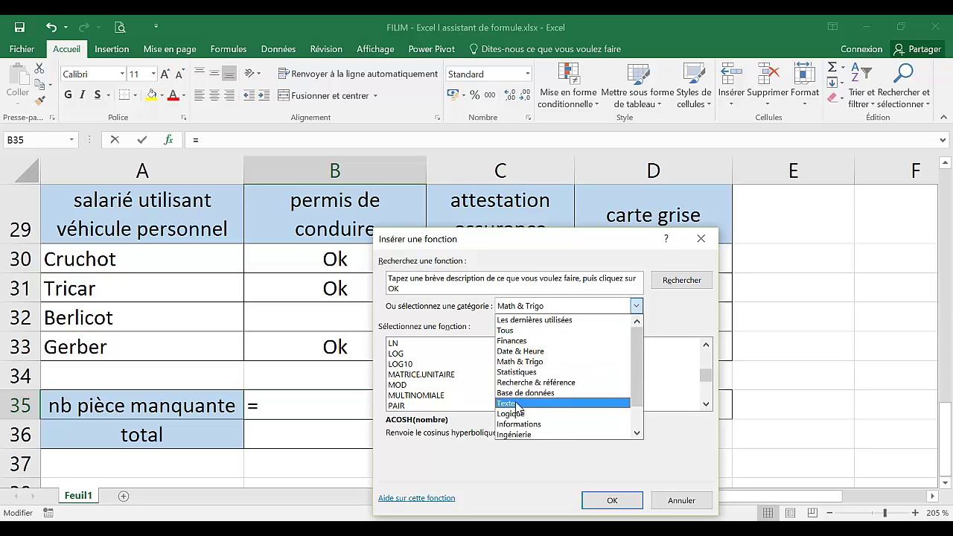
click(519, 332)
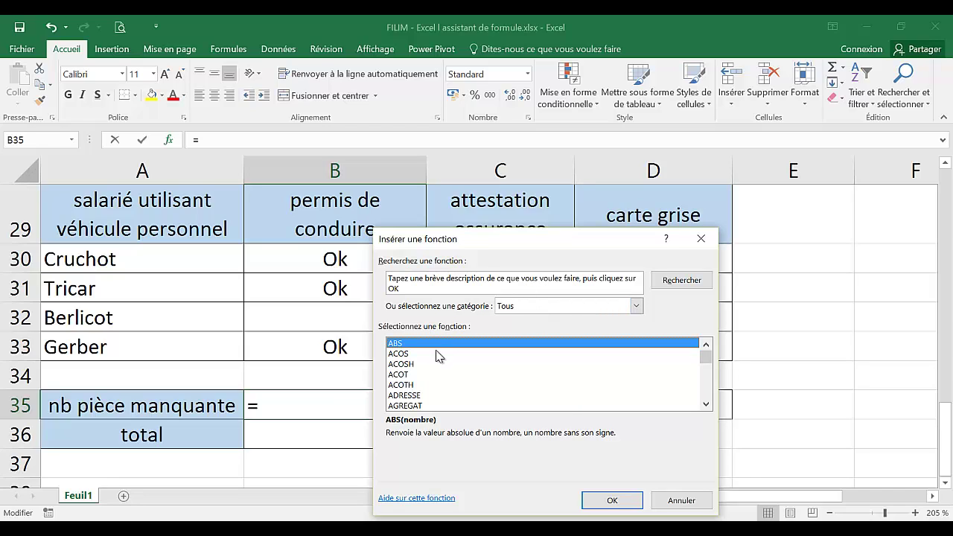
- Find NB.VIDE among the functions starting with N and insert it in cell B35
click(477, 383)
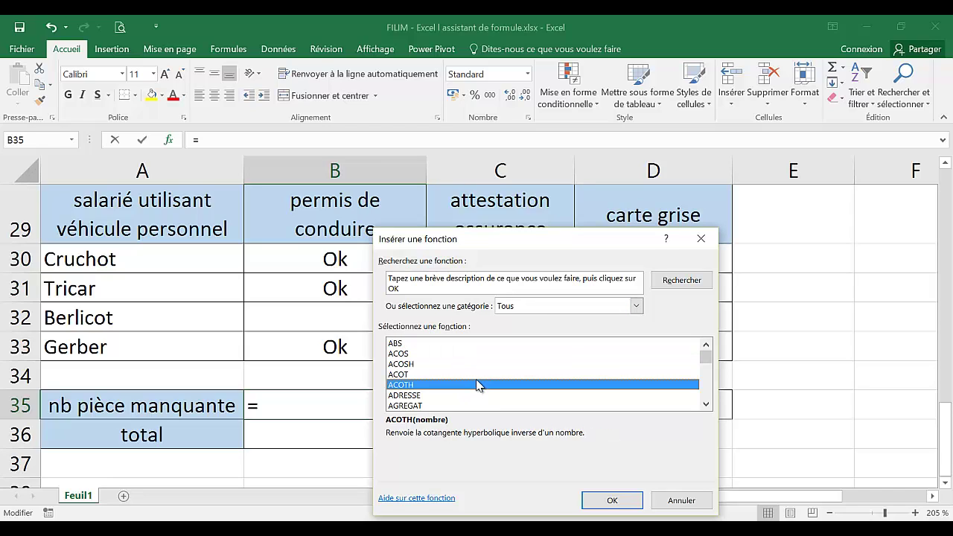
key(n)
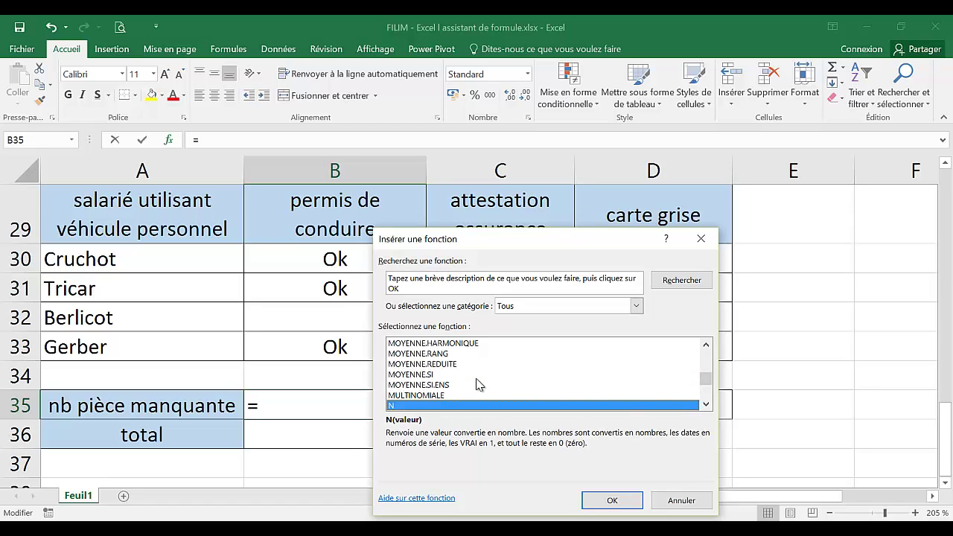
scroll(477, 383, down, 3)
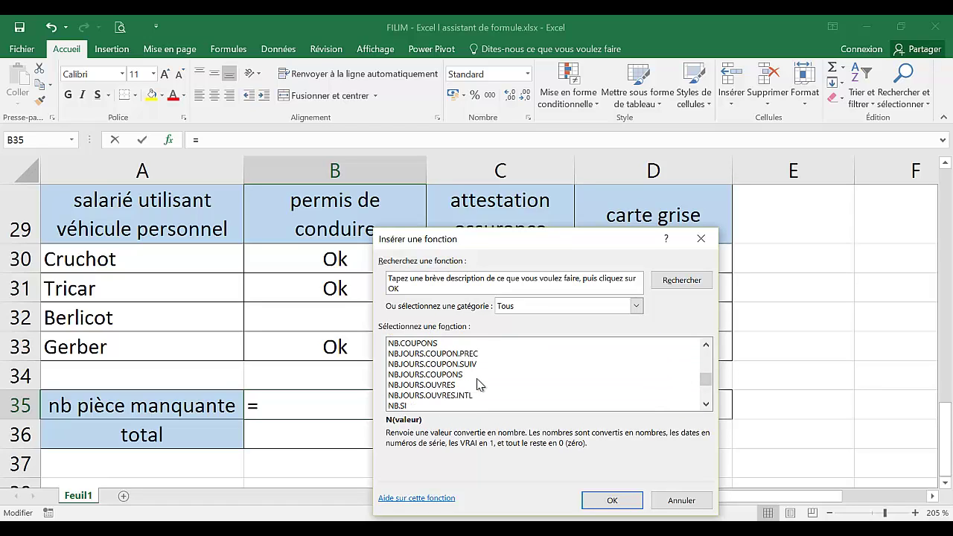
scroll(477, 383, down, 1)
scroll(479, 383, down, 1)
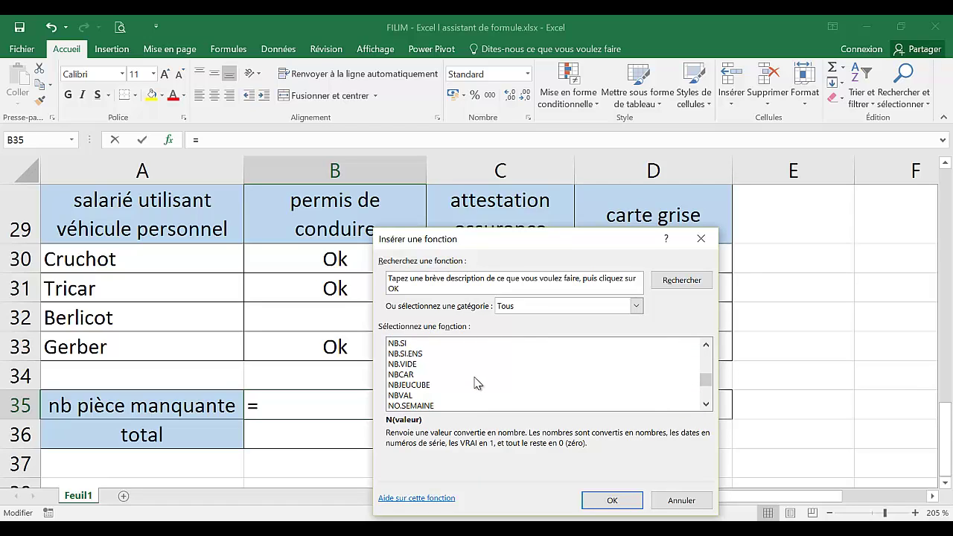
click(463, 365)
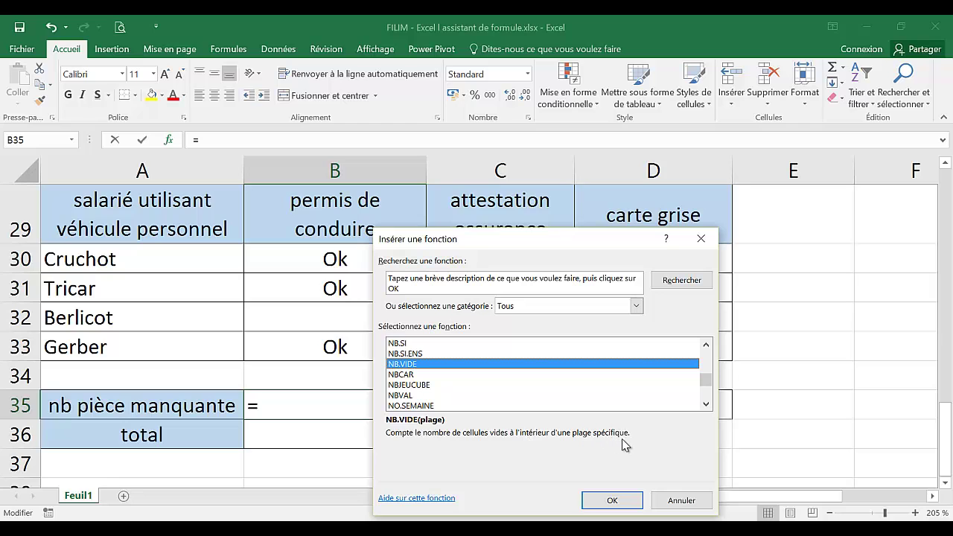
click(612, 500)
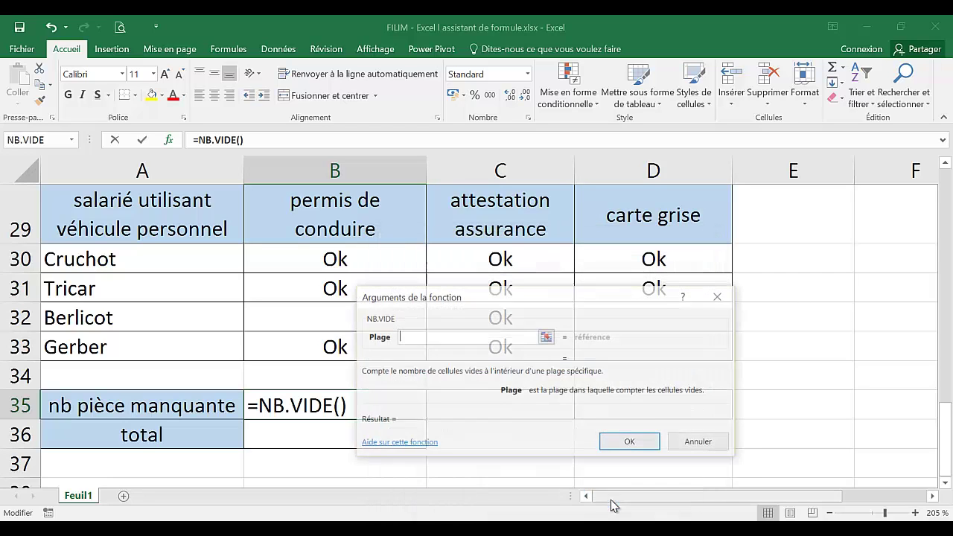
- Set the NB.VIDE argument Plage to B30:B33 and validate the function to count the missing driving licences
drag(431, 298, 514, 298)
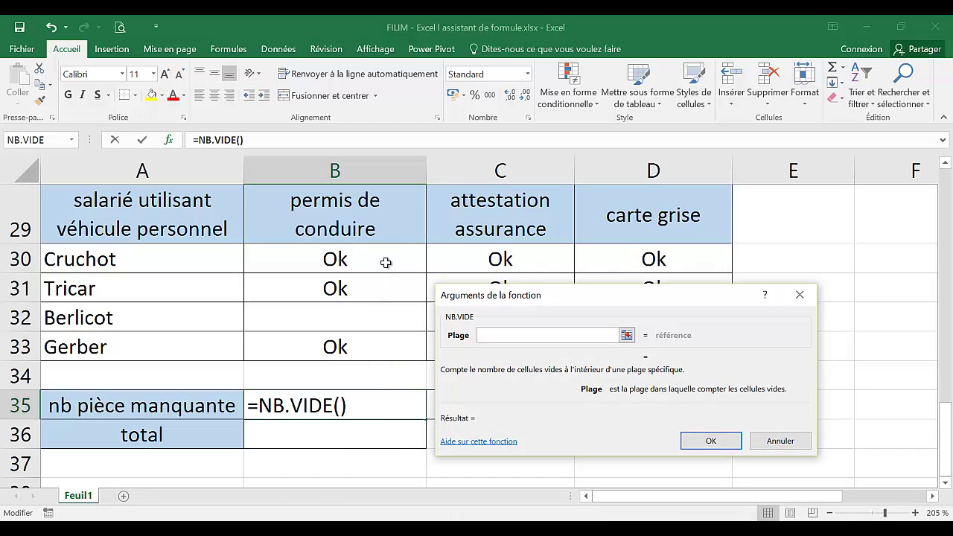
drag(385, 261, 384, 342)
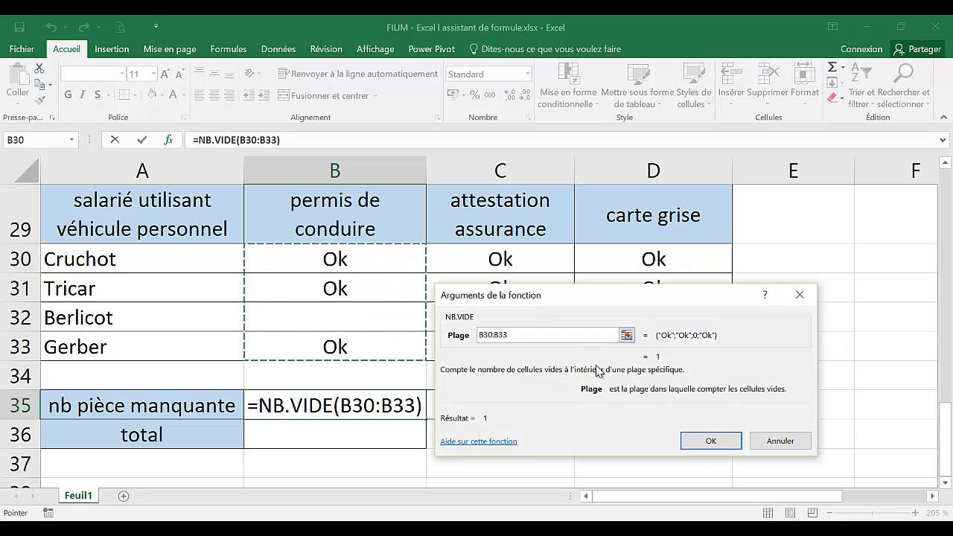
click(709, 441)
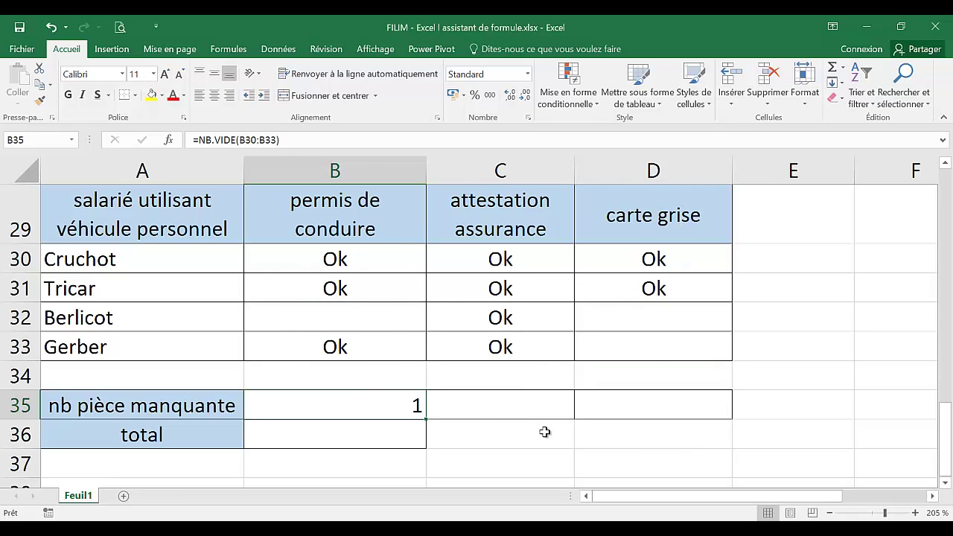
click(490, 403)
click(632, 406)
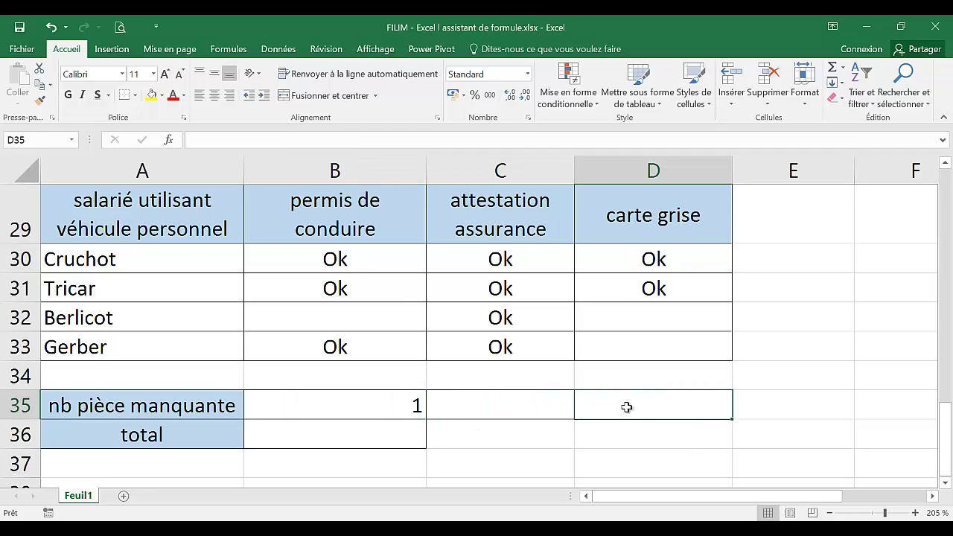
click(531, 400)
click(577, 411)
click(414, 404)
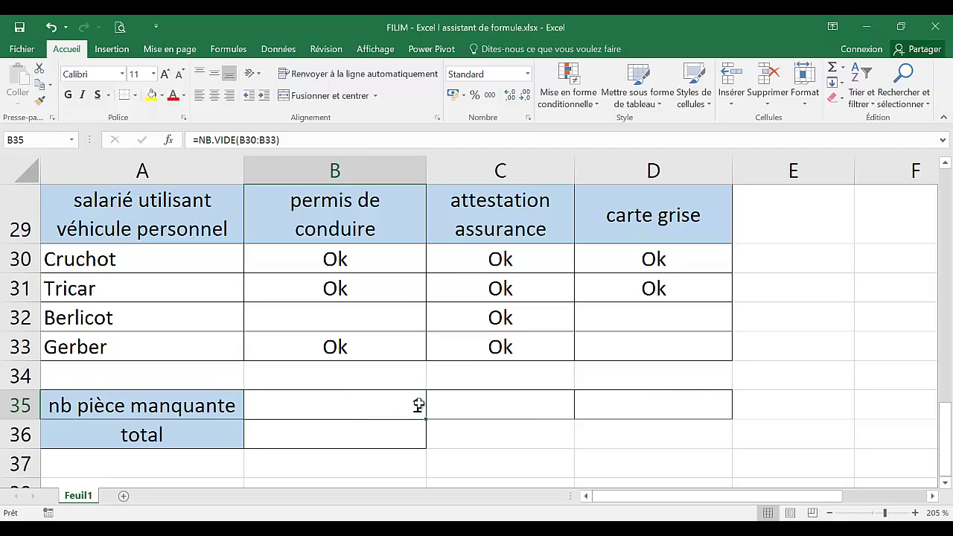
- Open the function assistant for cell C35, find NB.VIDE among the functions starting with N and insert it
click(465, 404)
click(168, 140)
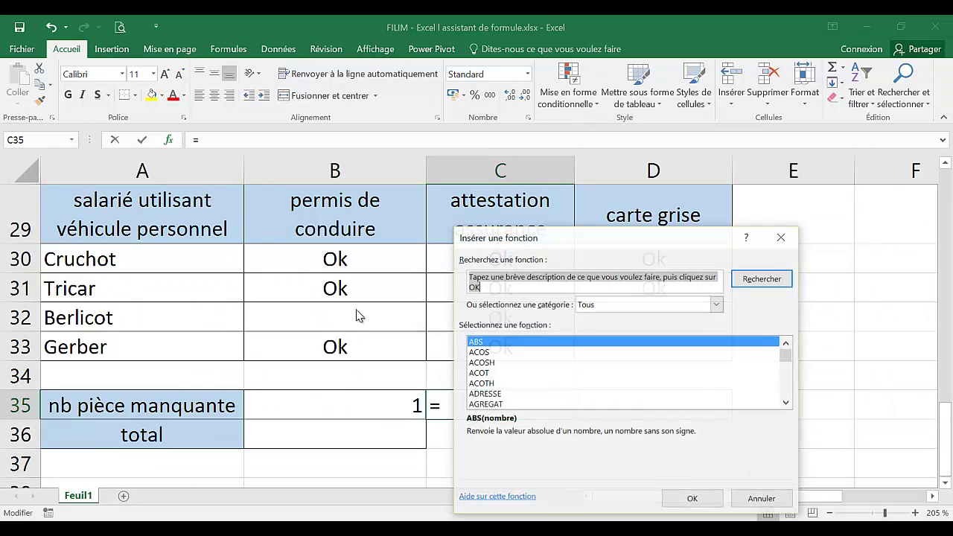
click(538, 383)
key(n)
scroll(539, 383, down, 3)
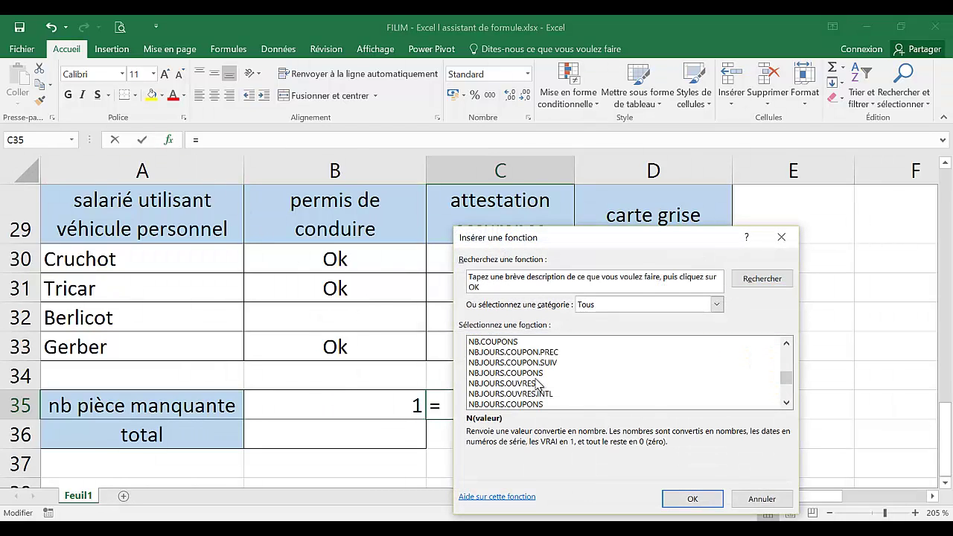
click(525, 393)
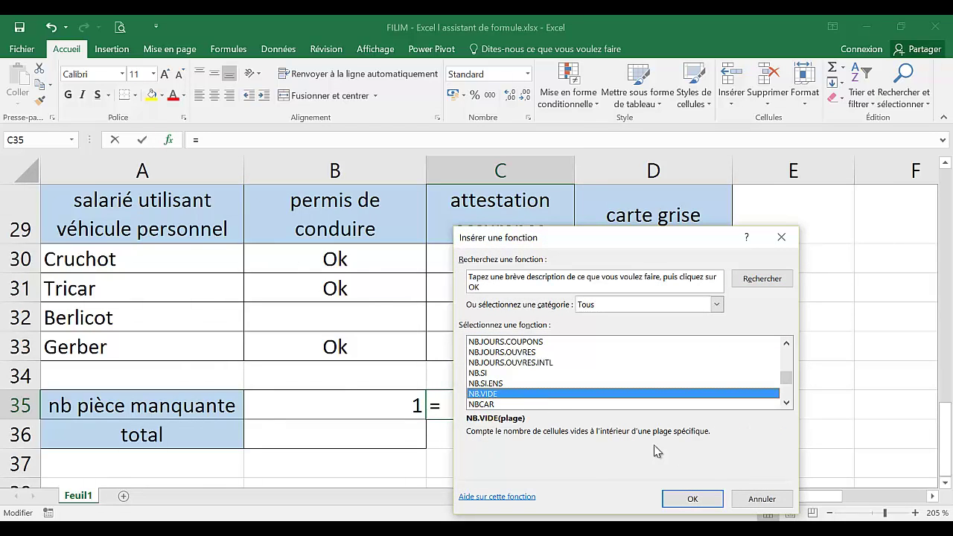
click(686, 499)
- Set the NB.VIDE argument Plage to C30:C33 and validate the function to count the missing insurance certificates
drag(505, 302, 676, 305)
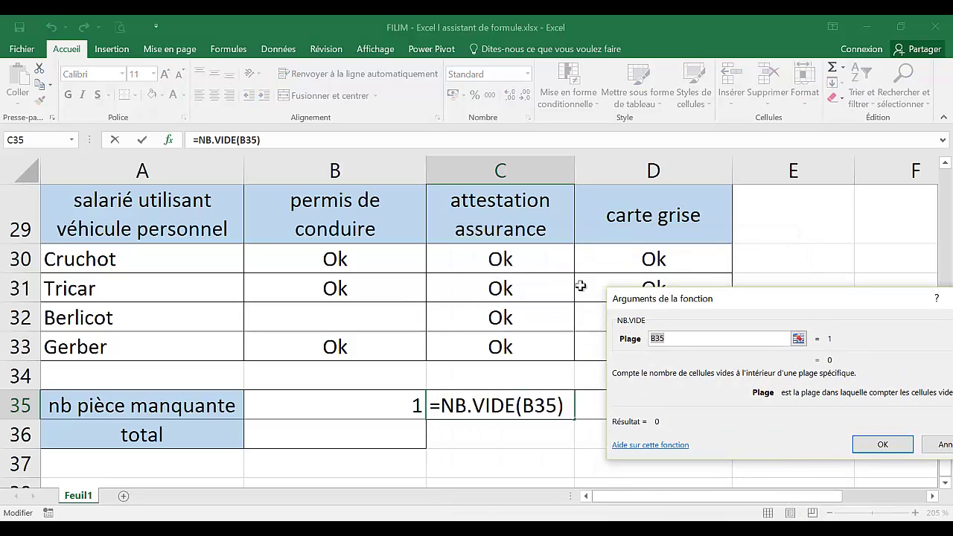
drag(549, 259, 542, 344)
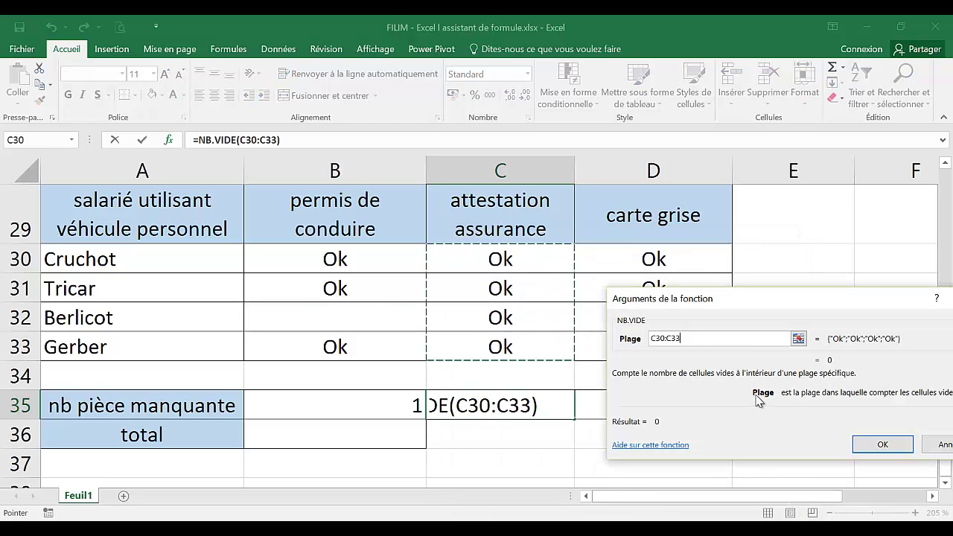
click(895, 444)
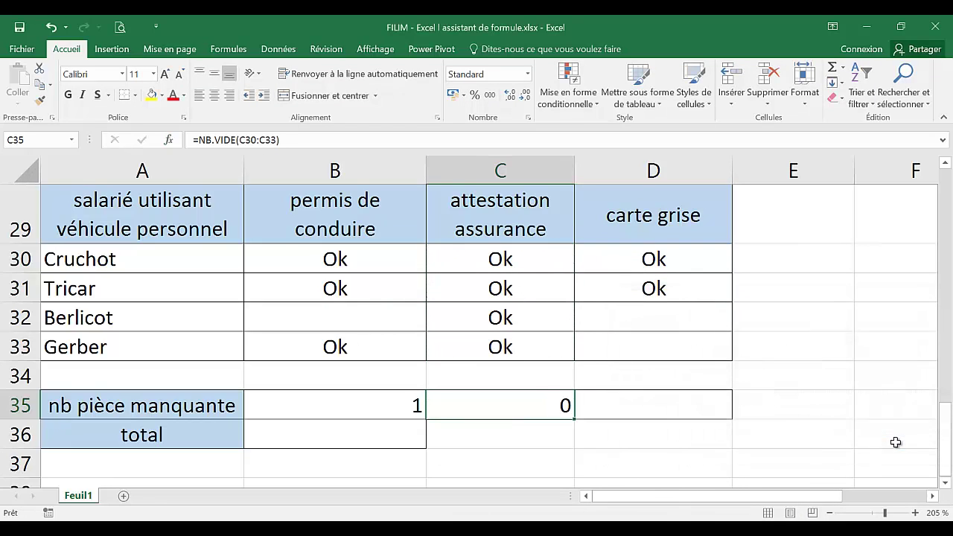
- Copy the NB.VIDE formula from B35 across to C35:D35 and centre the three cells
click(404, 404)
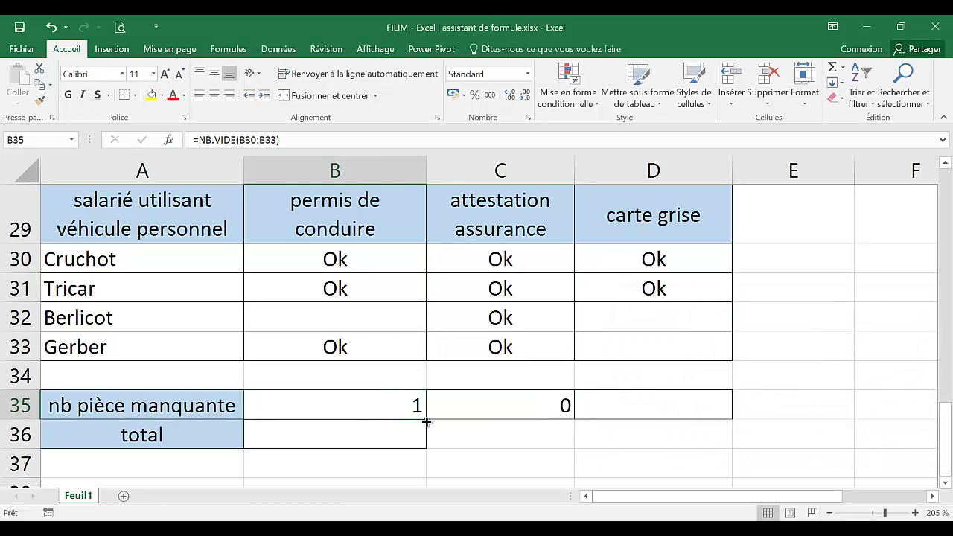
drag(426, 421, 718, 421)
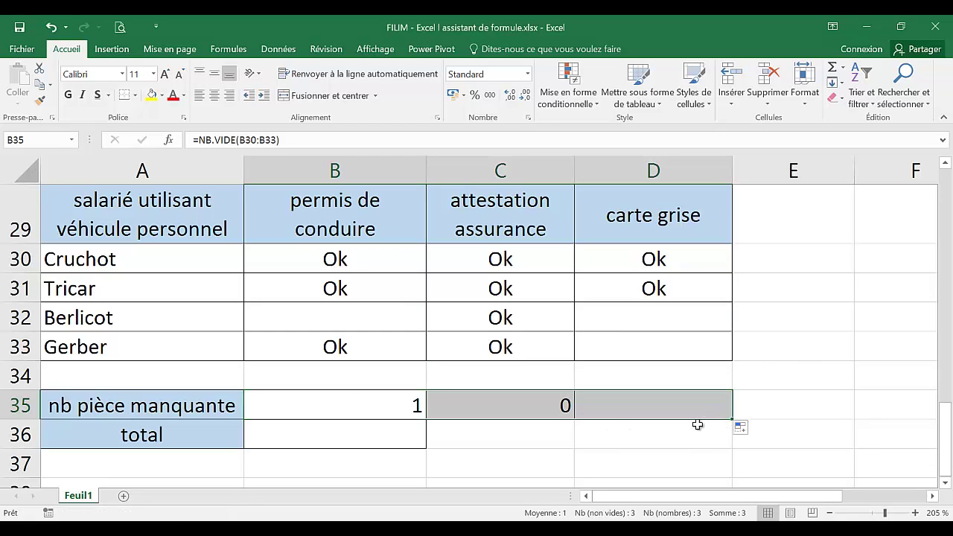
click(214, 95)
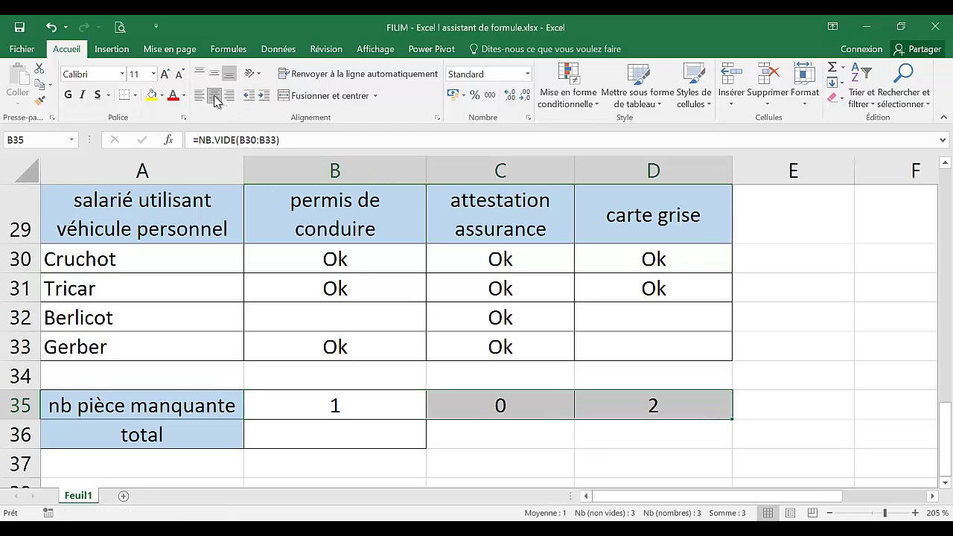
- Total the missing documents in B36 with an automatic SOMME of B35:D35 and centre the cell
click(376, 445)
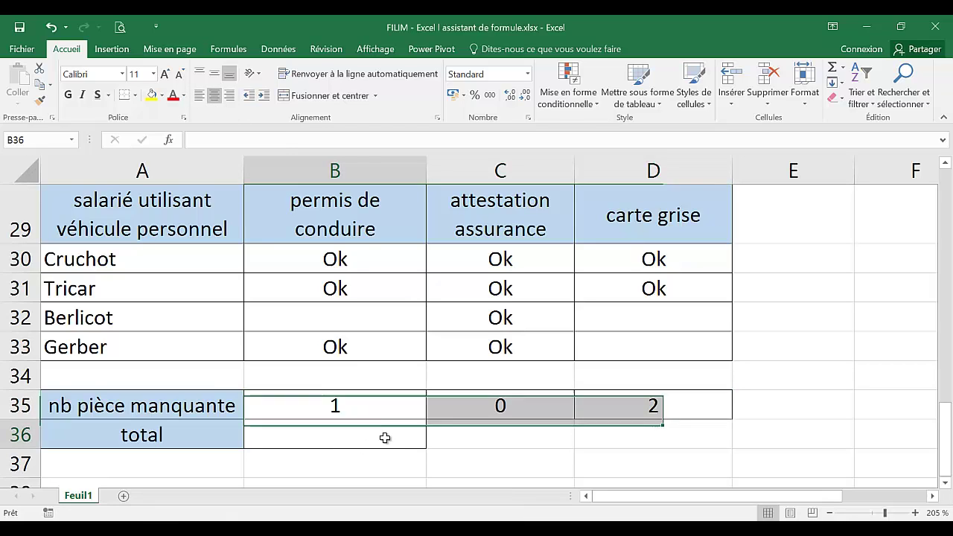
click(832, 74)
drag(379, 404, 624, 414)
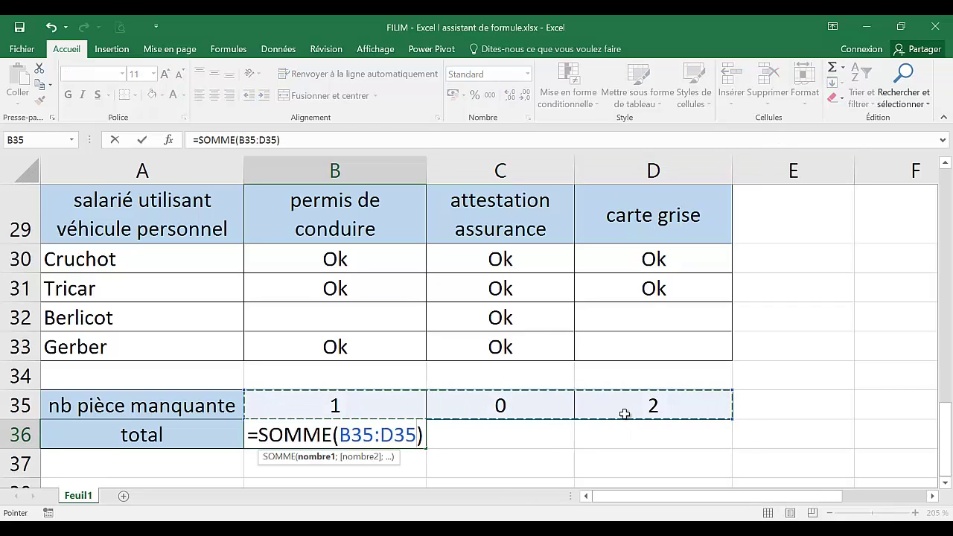
key(Return)
click(387, 435)
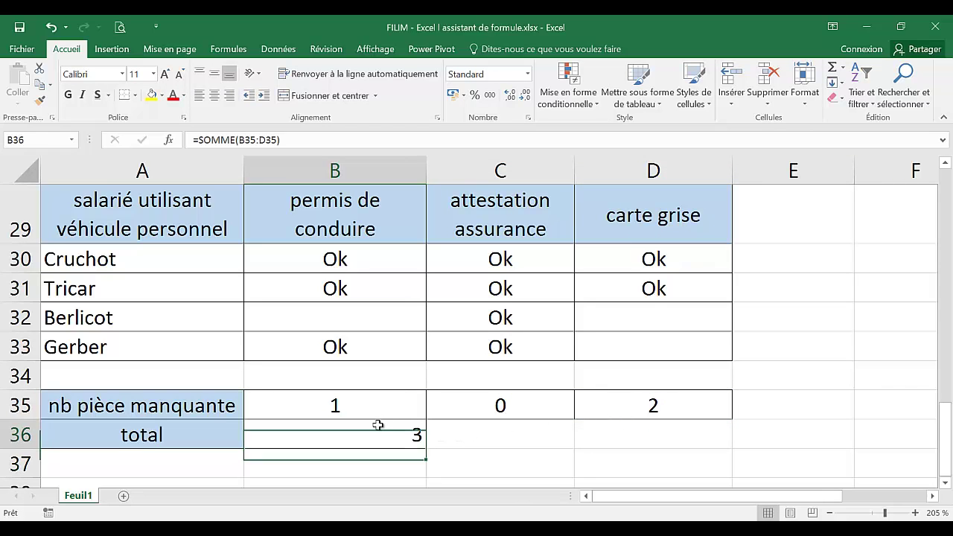
click(213, 96)
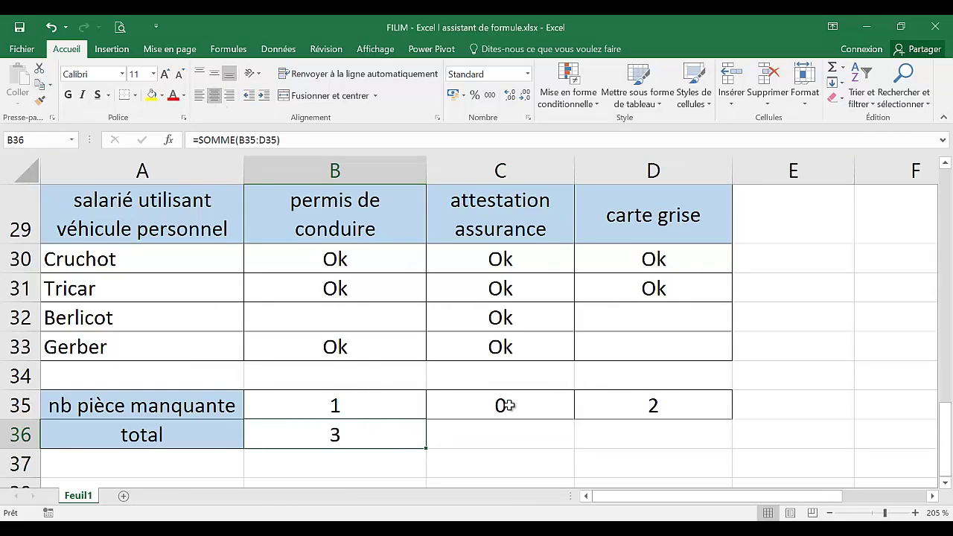
- Enter Ok in the blank carte grise cell D32
click(633, 329)
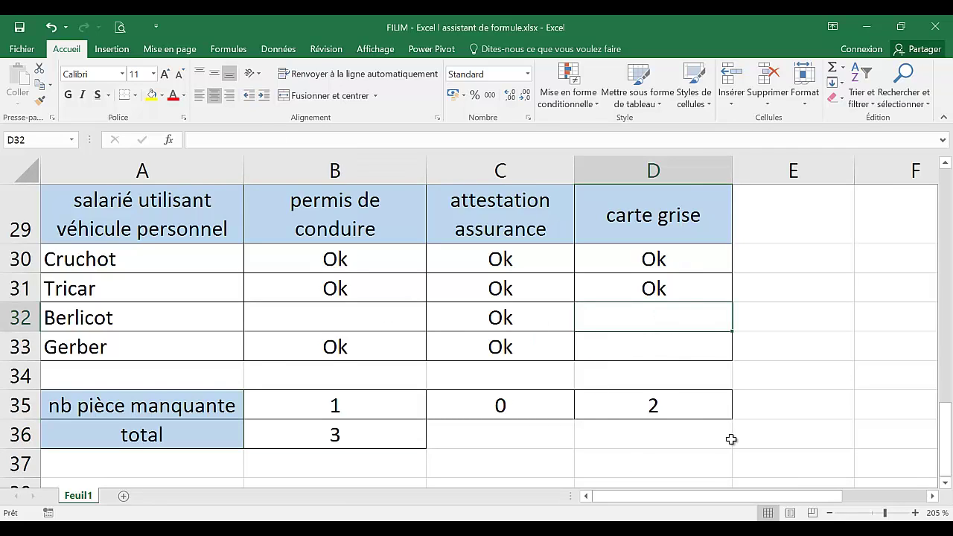
text(Ok)
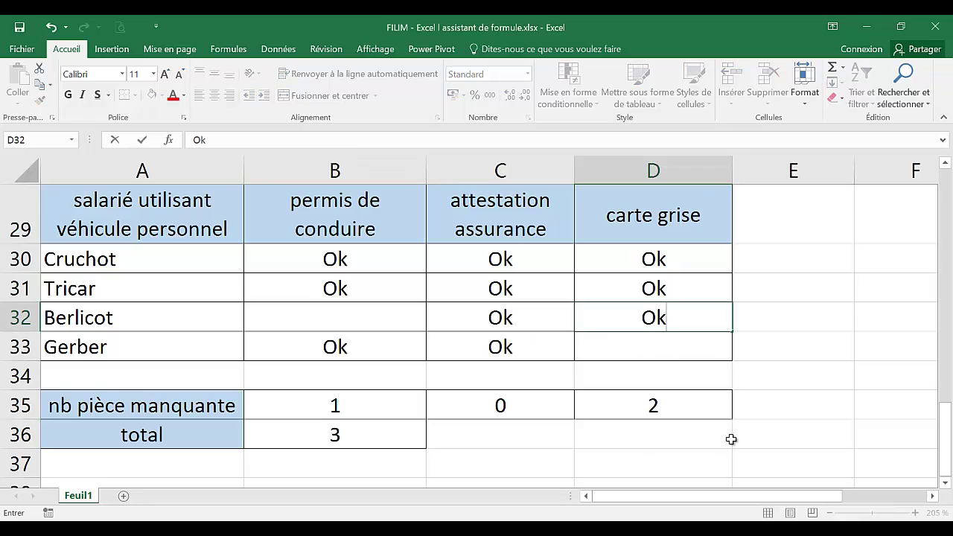
key(Return)
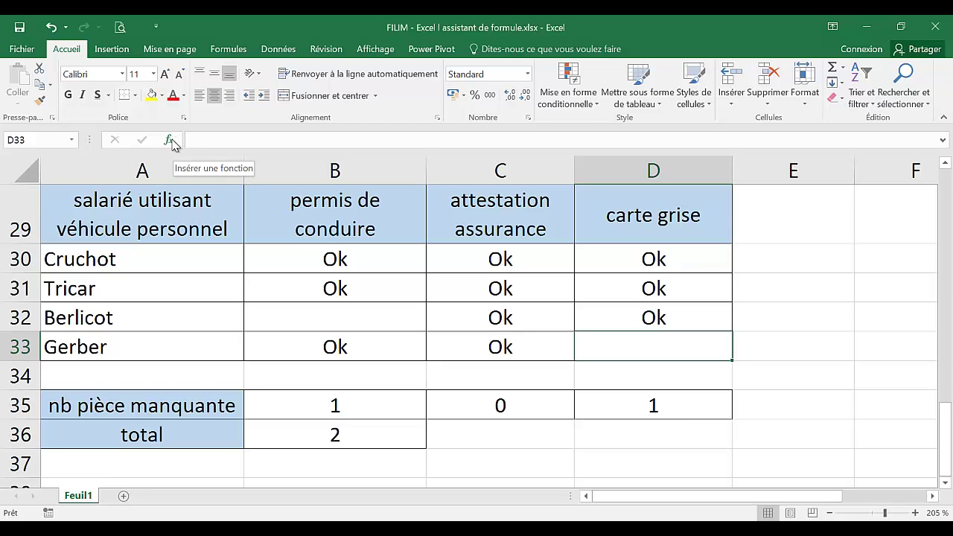
- Reopen the function arguments of cell B35 to review its NB.VIDE range, and cancel without changing it
click(373, 388)
click(385, 413)
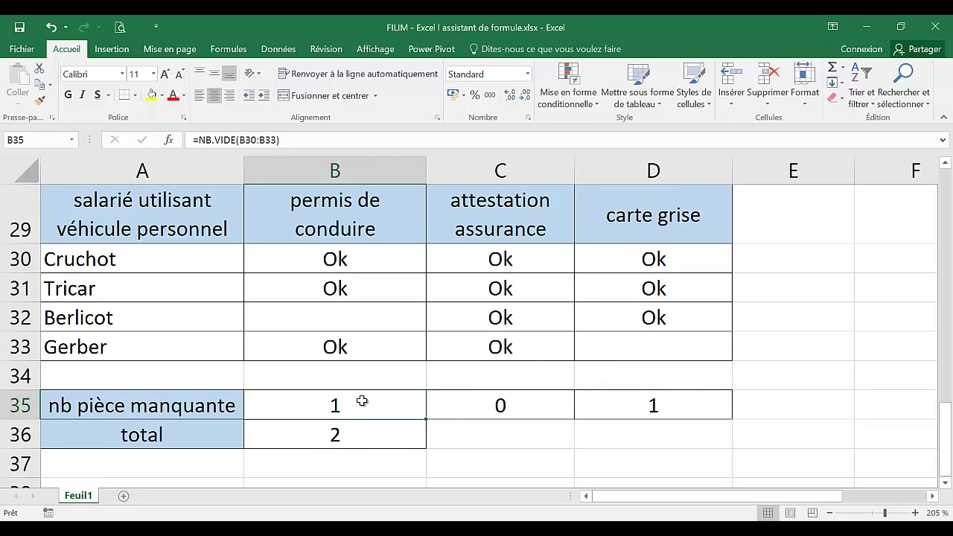
click(167, 139)
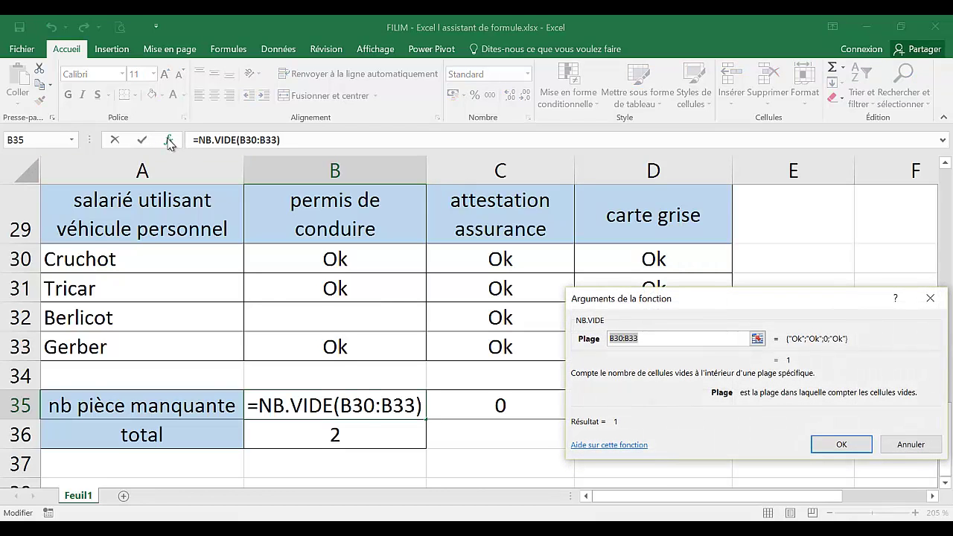
click(674, 339)
drag(663, 298, 564, 267)
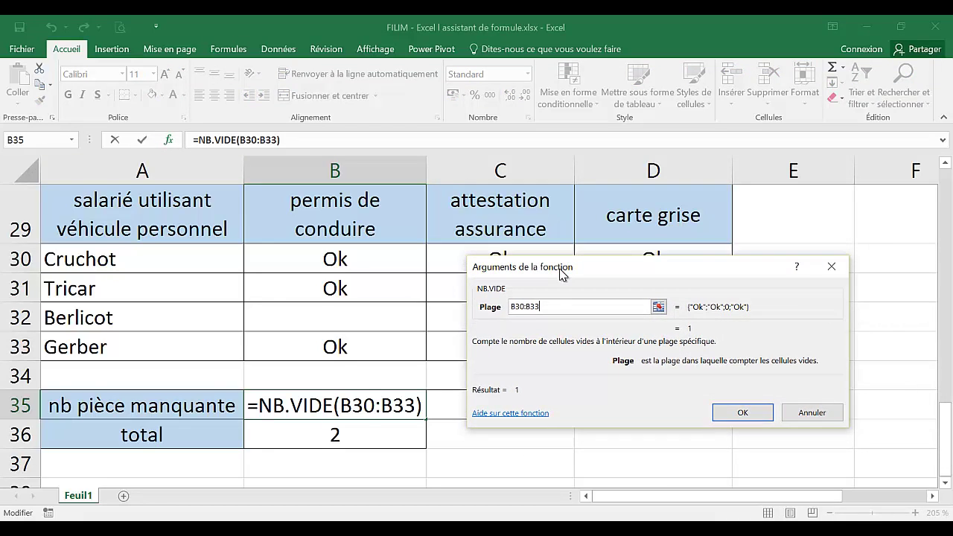
click(805, 414)
click(504, 440)
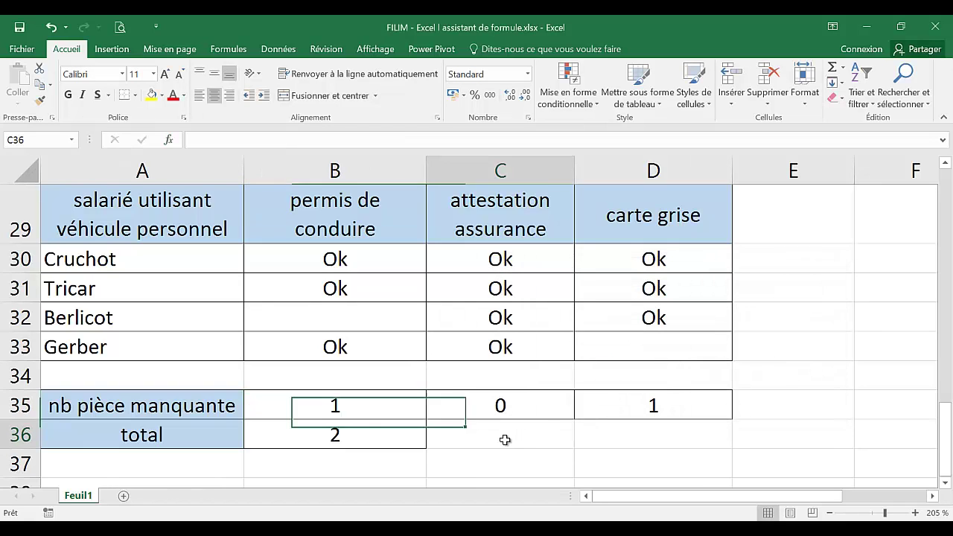
scroll(474, 442, up, 9)
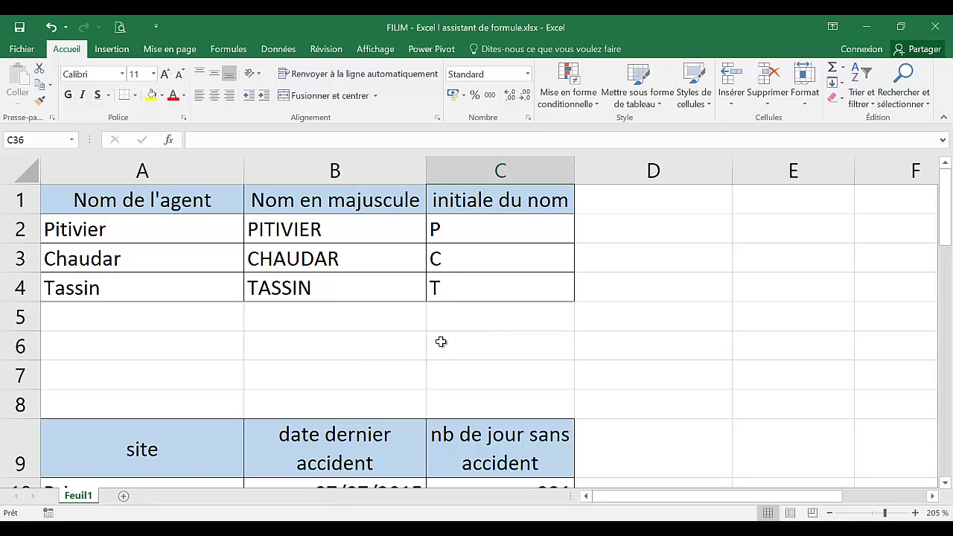
click(906, 521)
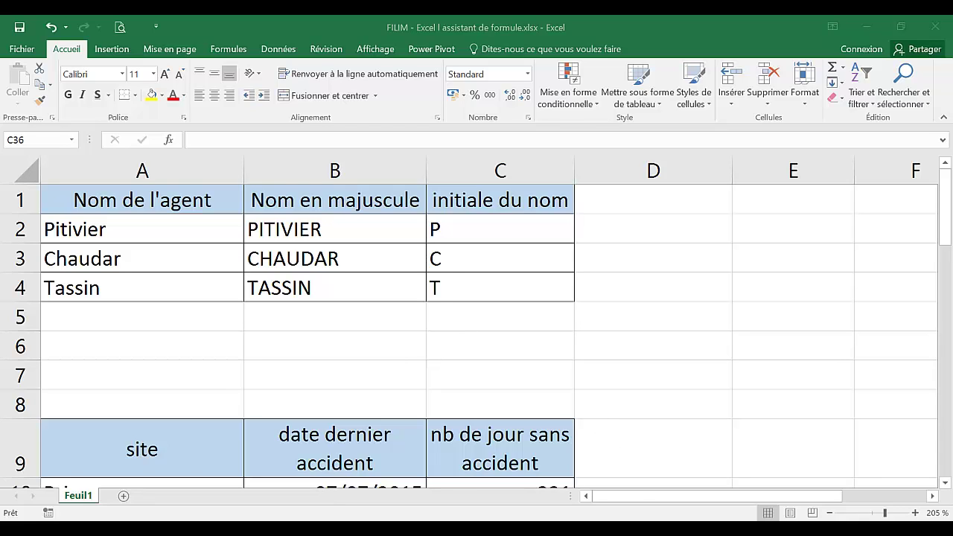